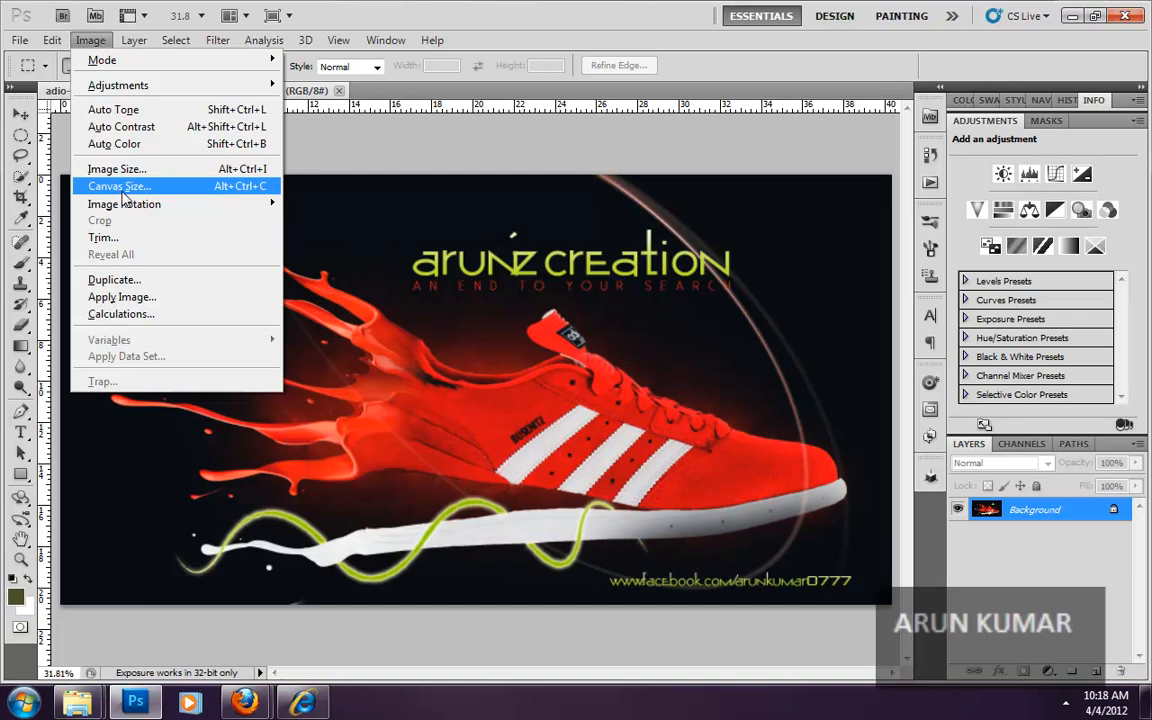
- Enlarge the canvas to 42 inches wide by 22 inches high with the centered anchor, and undo that resize
left_click(124, 198)
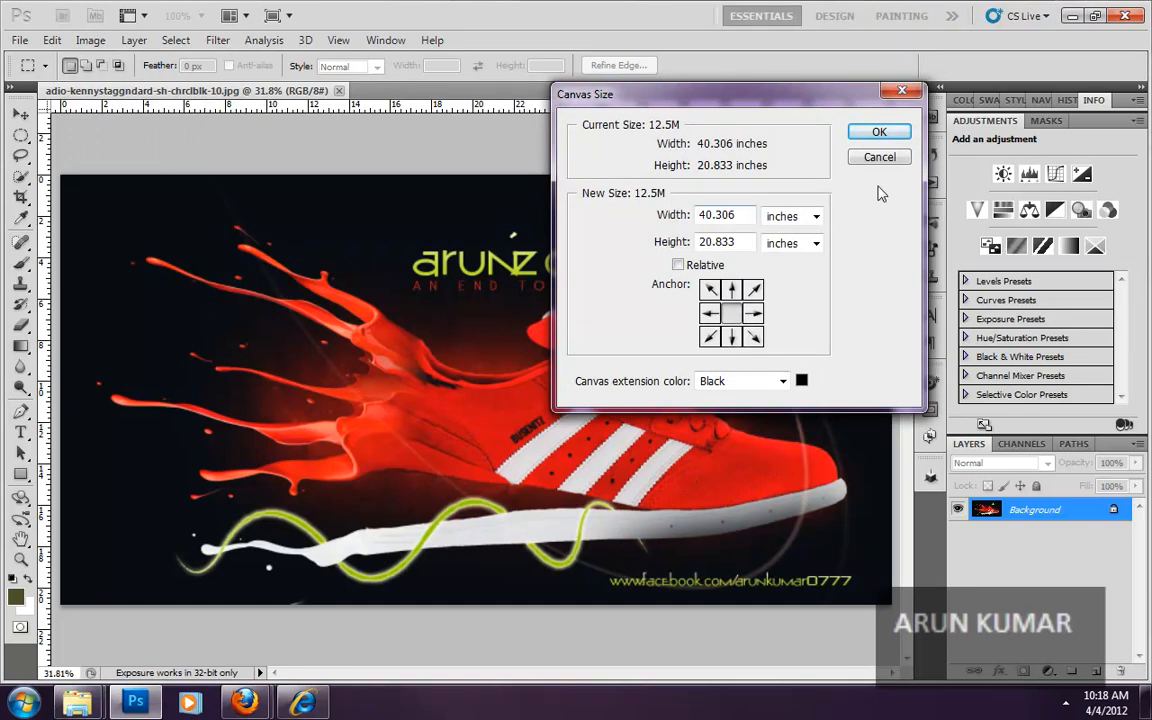
left_click(891, 163)
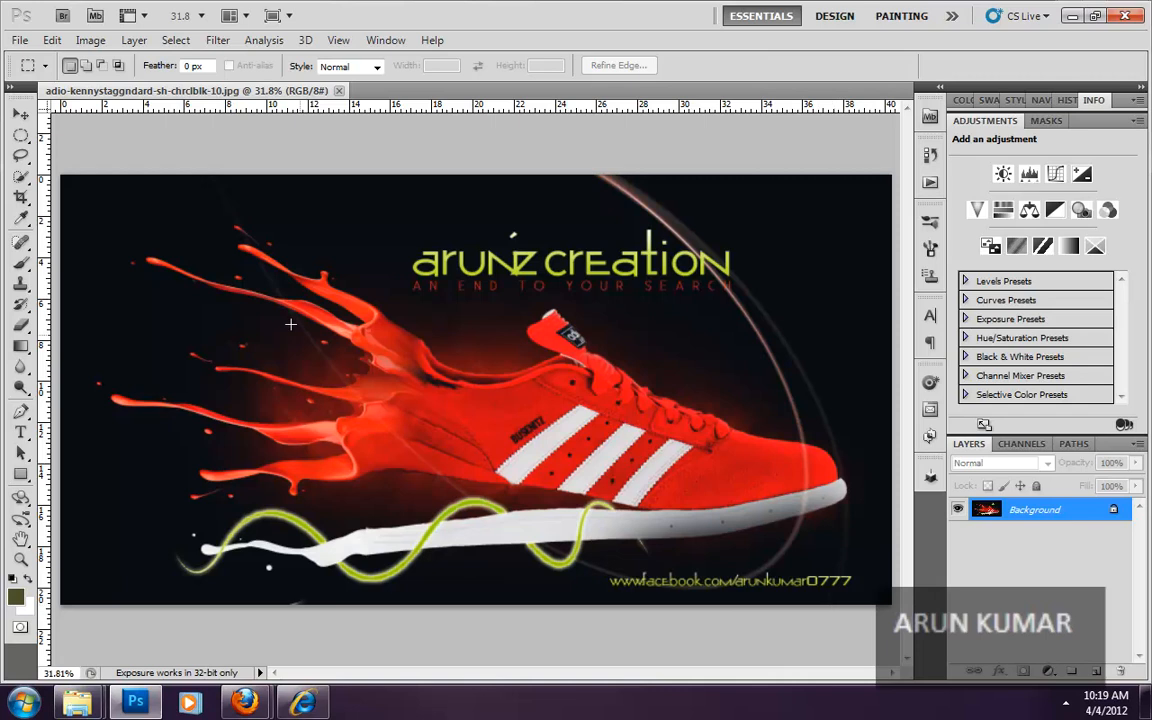
left_click(90, 40)
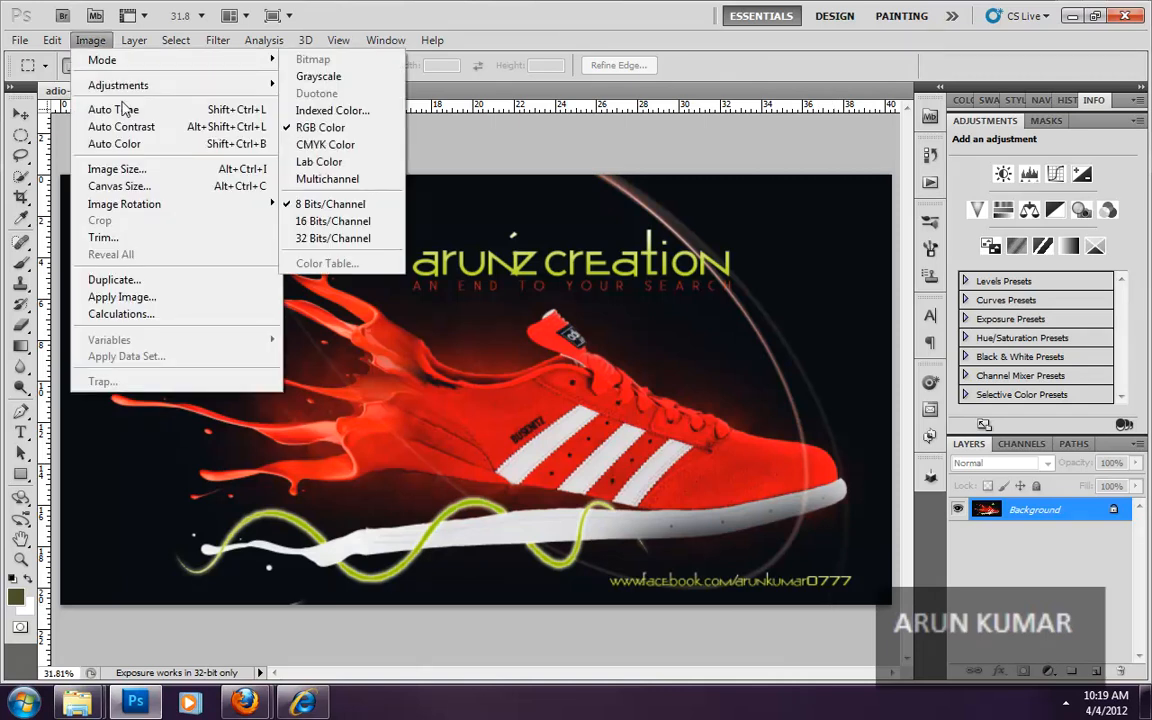
left_click(118, 187)
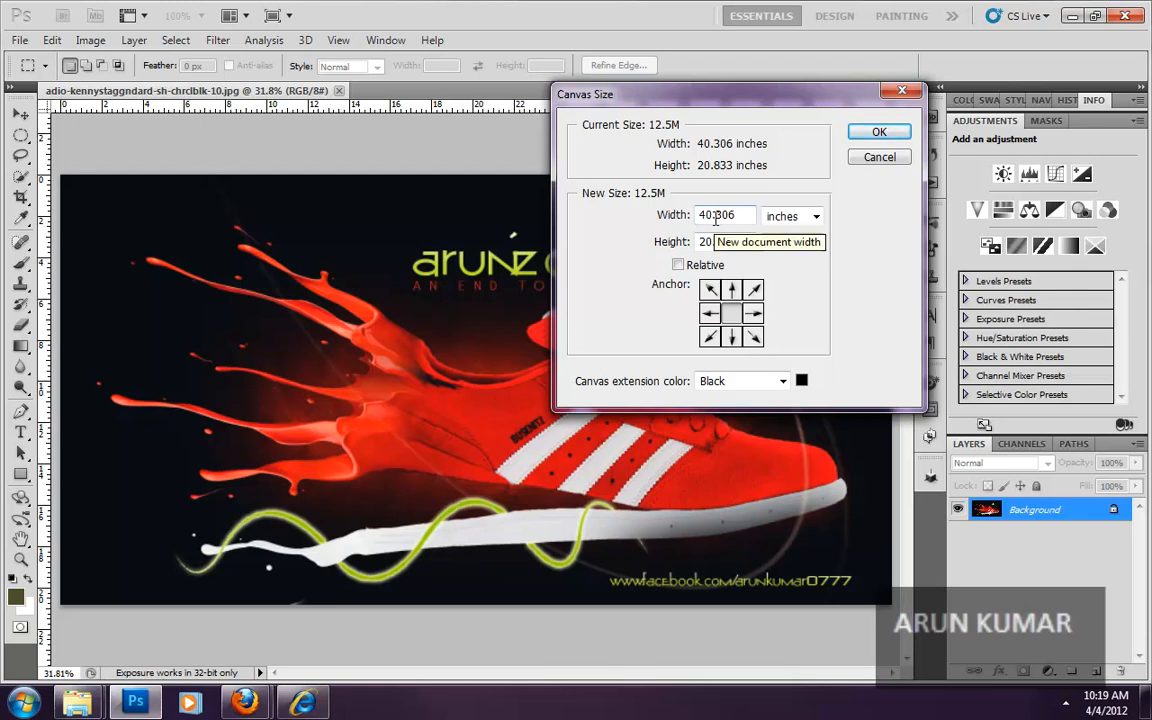
left_click_drag(737, 216, 701, 215)
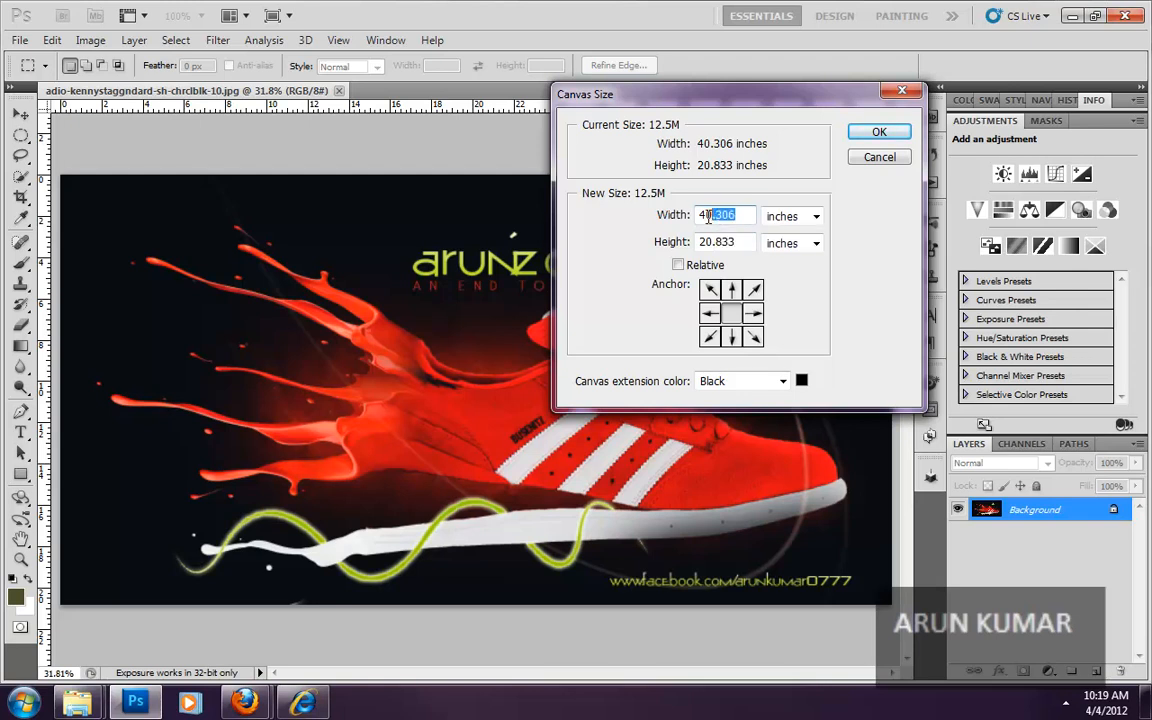
type("42")
key("Tab")
type("22")
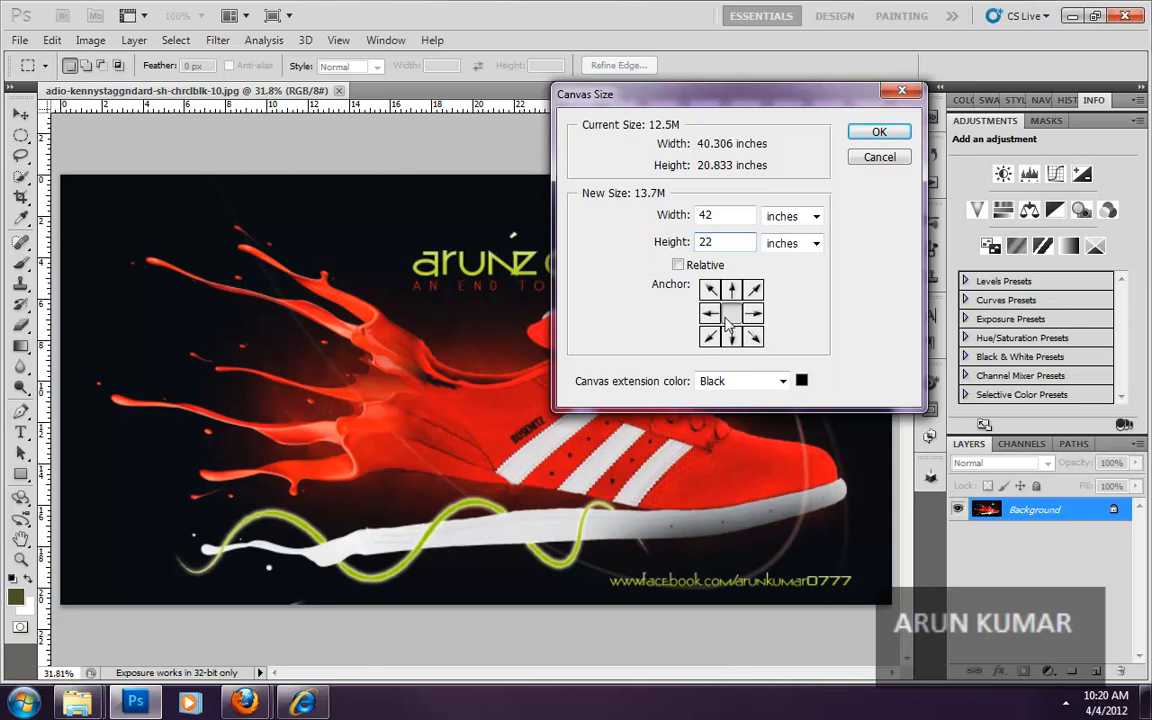
left_click(879, 132)
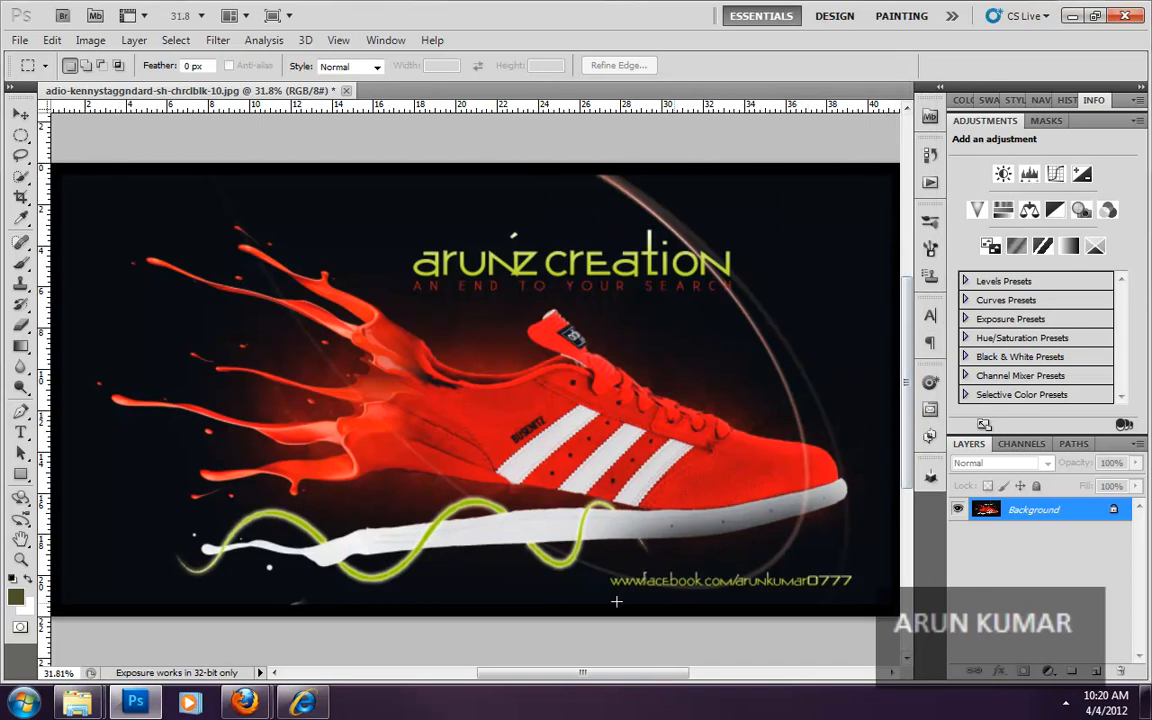
scroll(571, 596, "down", 1)
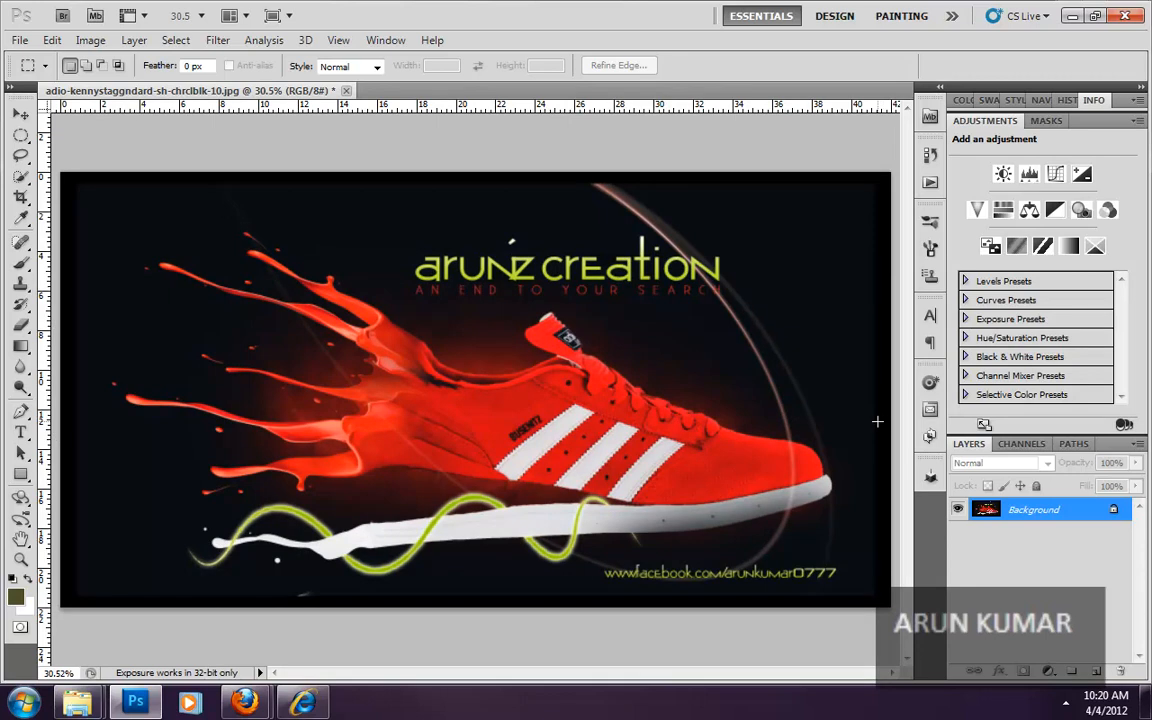
scroll(800, 395, "down", 1)
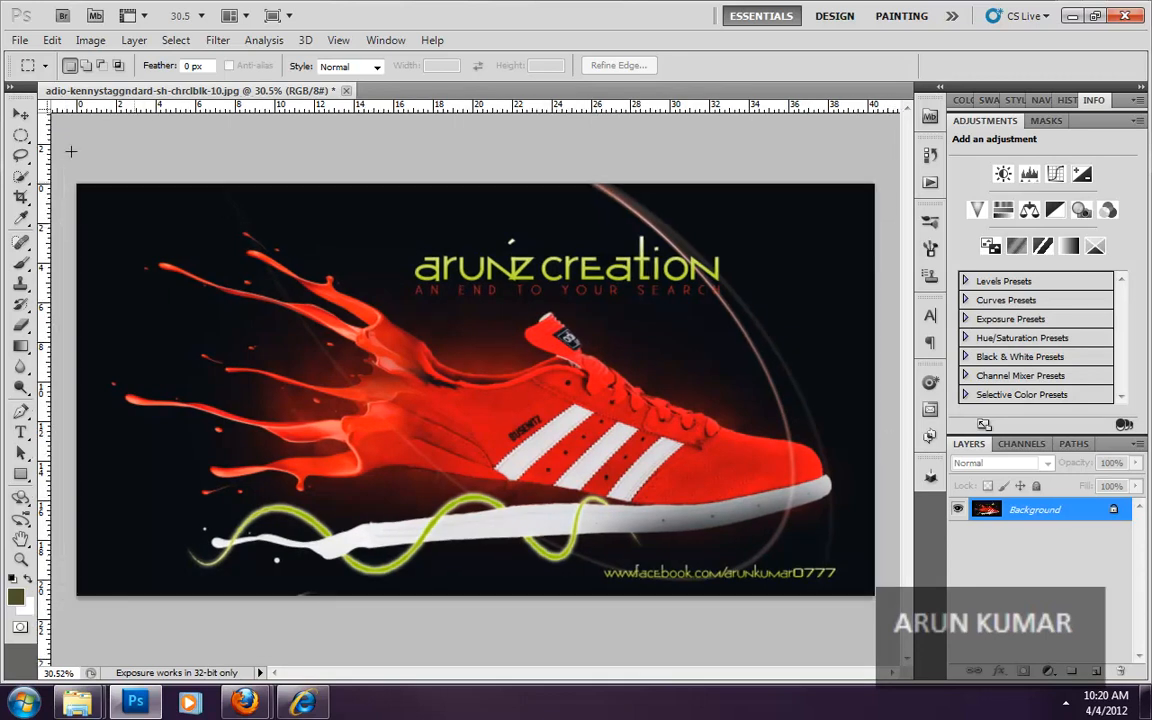
- Open the Canvas Size settings and choose White as the canvas extension color
left_click(92, 41)
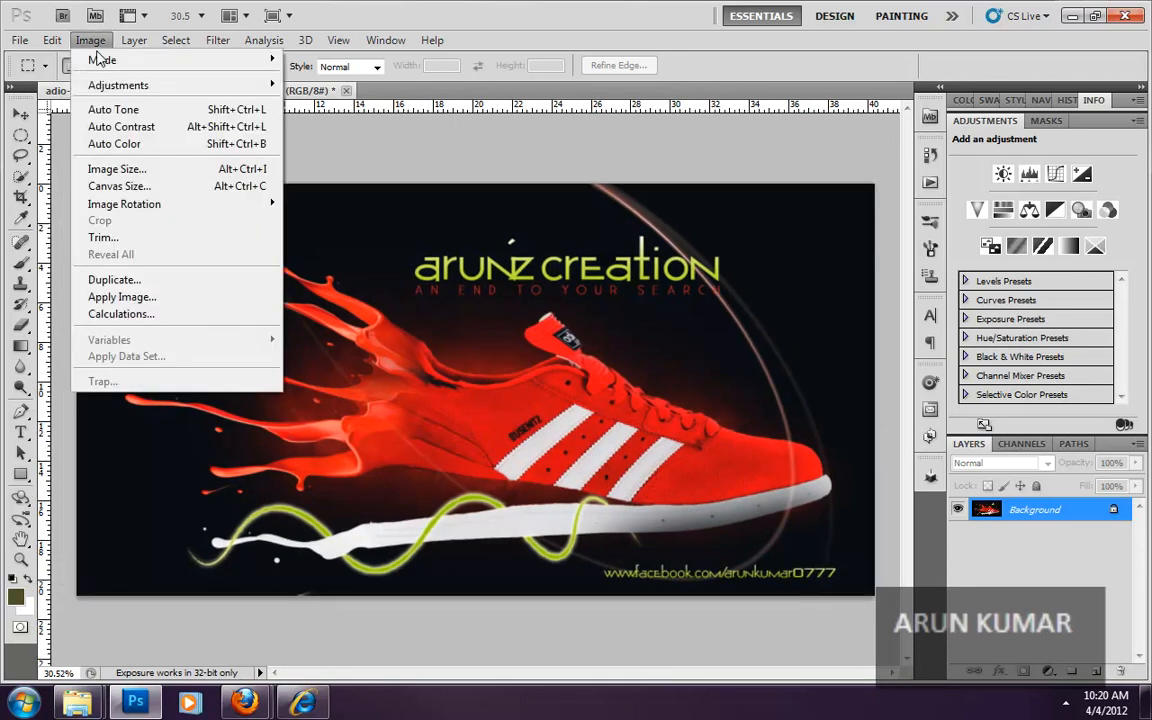
left_click(151, 188)
left_click_drag(710, 84, 688, 69)
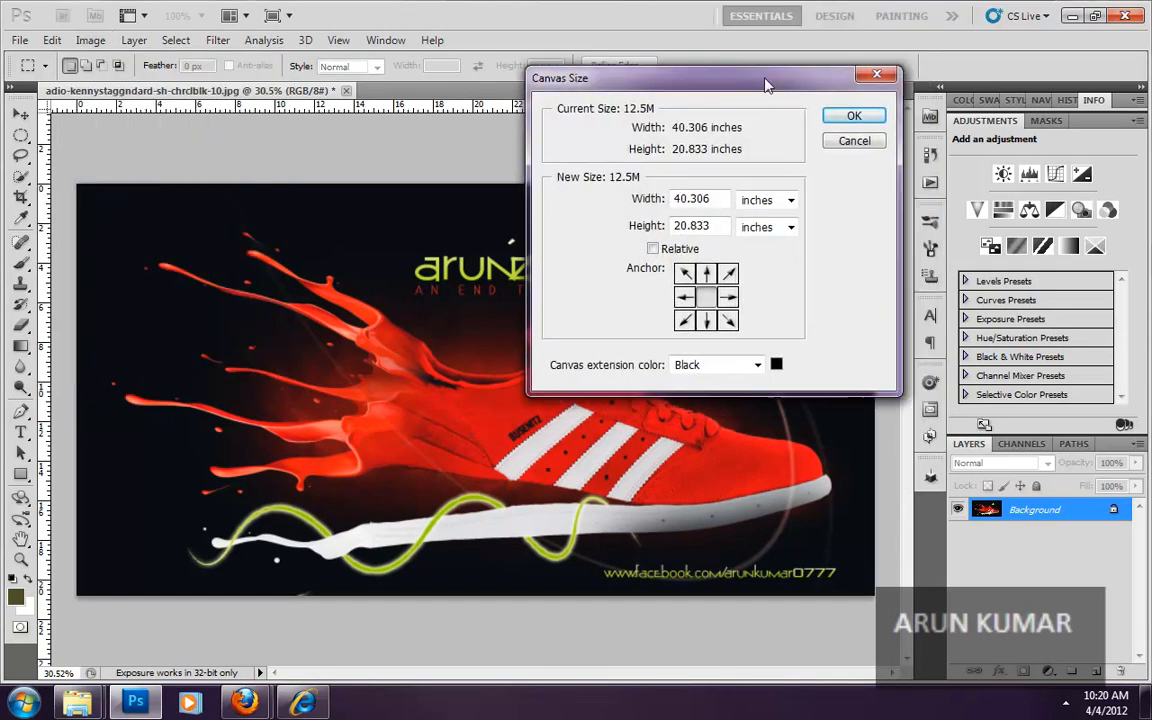
left_click(729, 366)
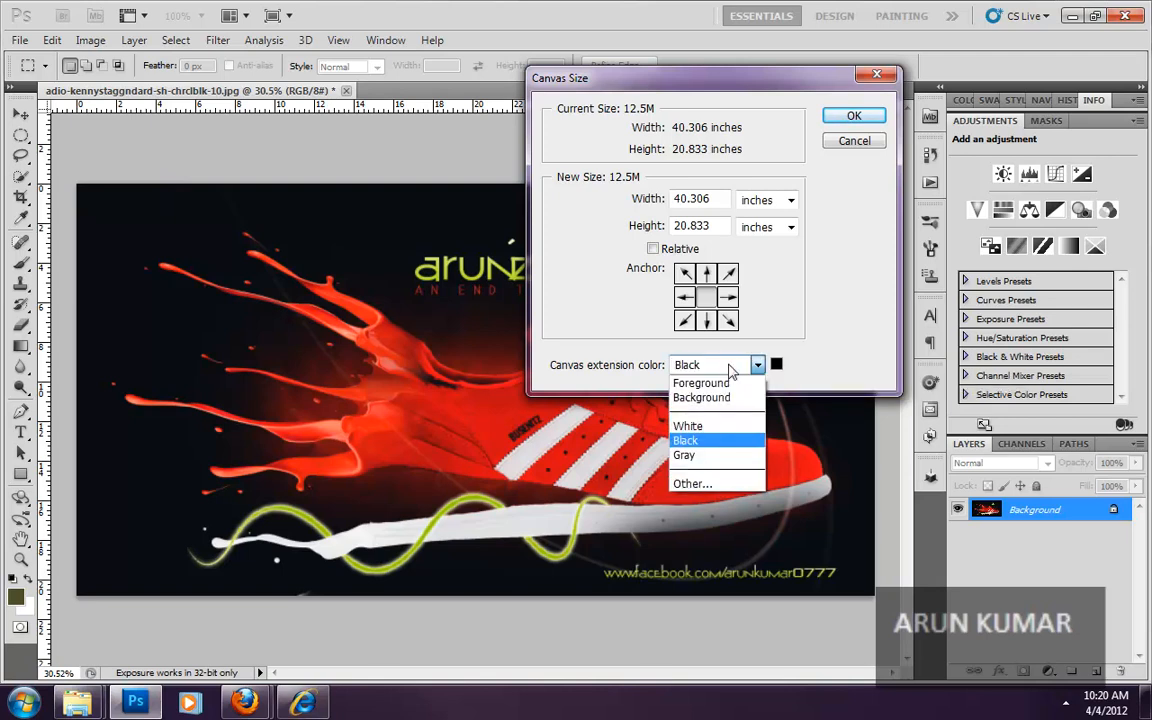
left_click(730, 426)
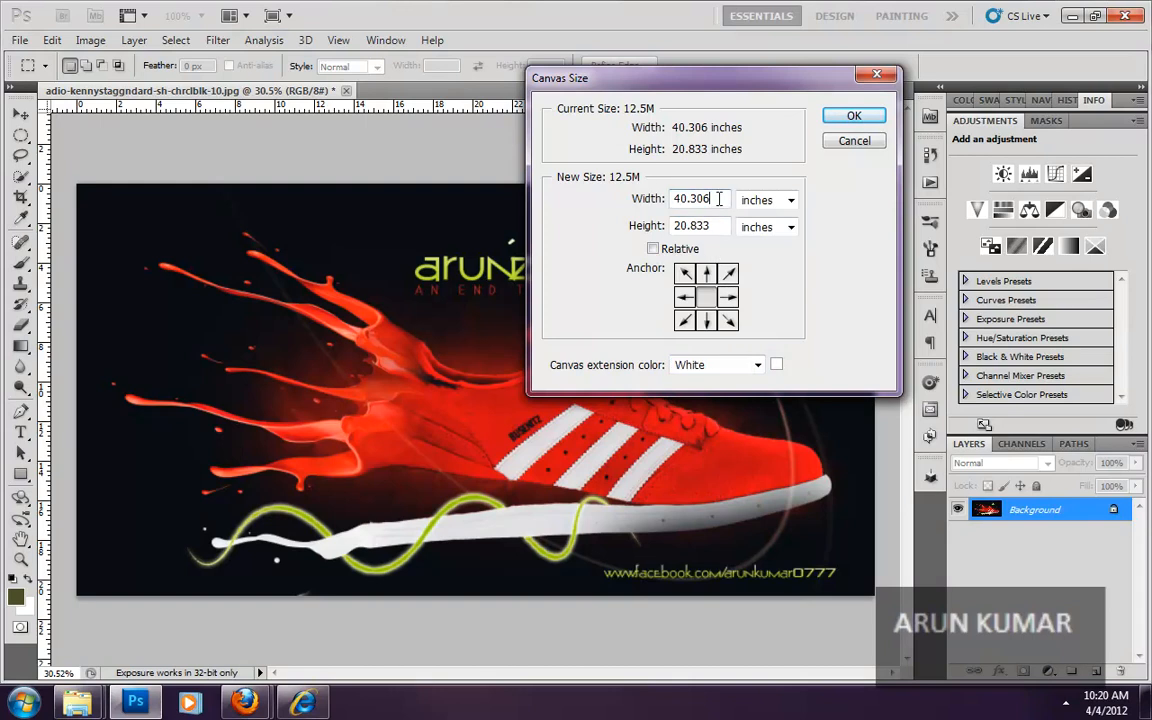
- Enlarge the canvas to 44 by 23 inches with the image anchored at the top center, and undo that resize
left_click_drag(728, 198, 555, 191)
type("44")
key("Tab")
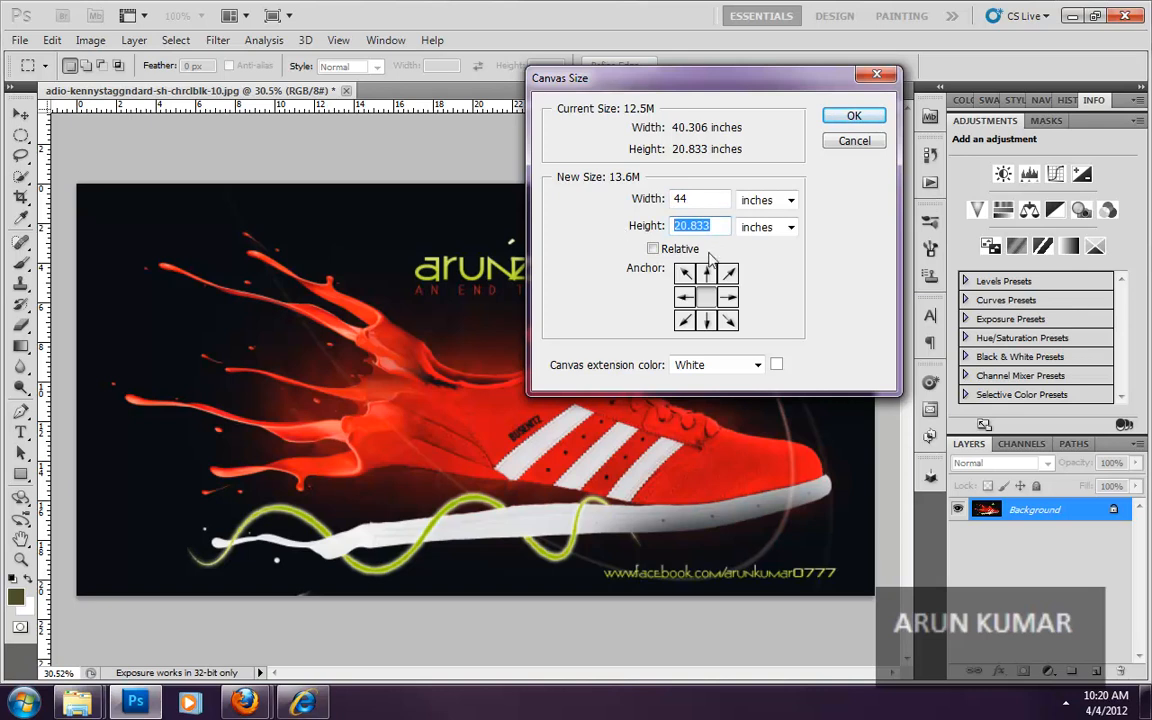
type("23")
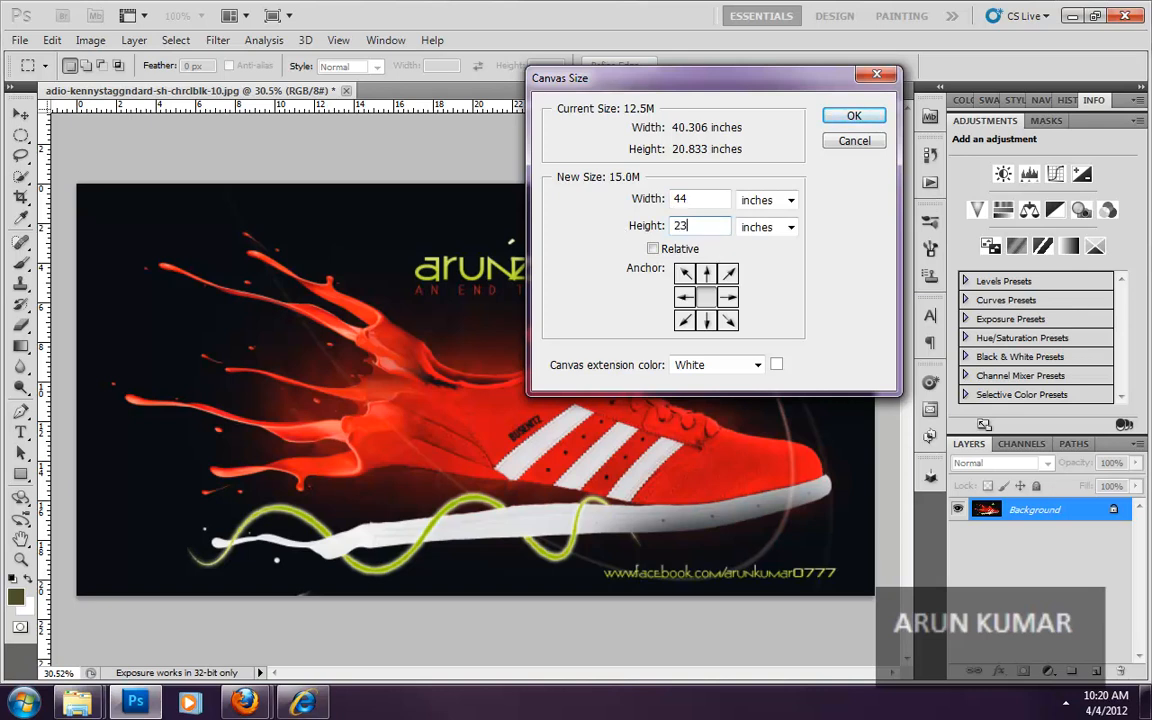
left_click(707, 274)
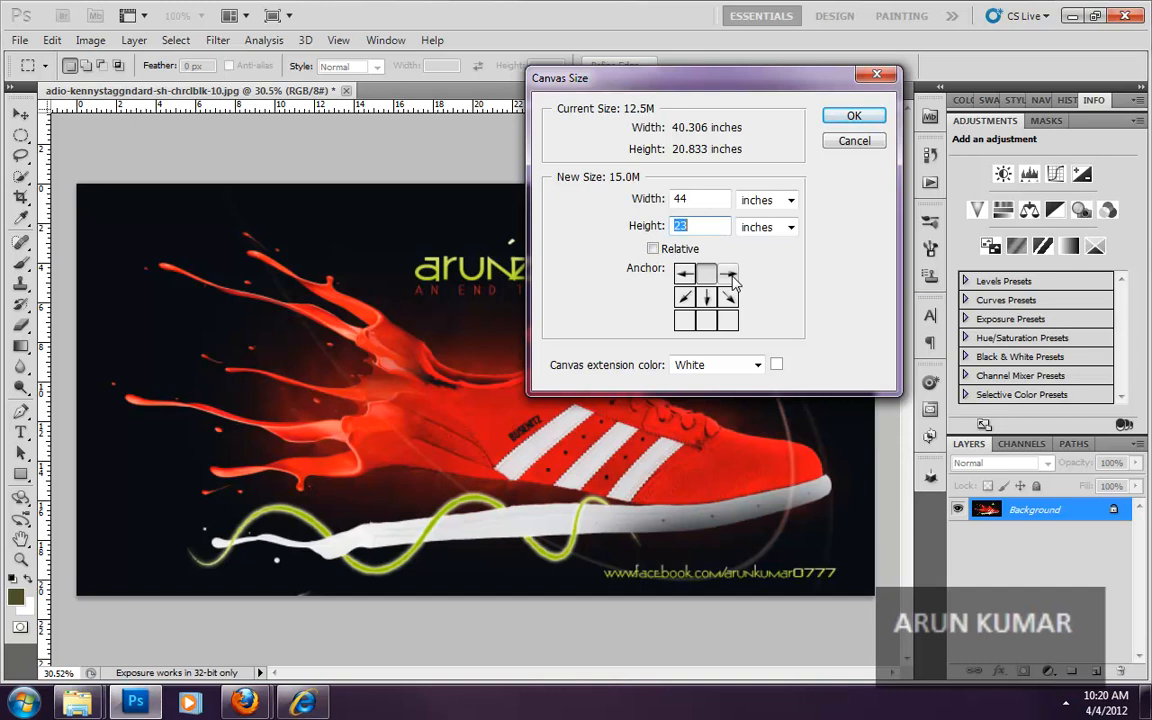
left_click(854, 116)
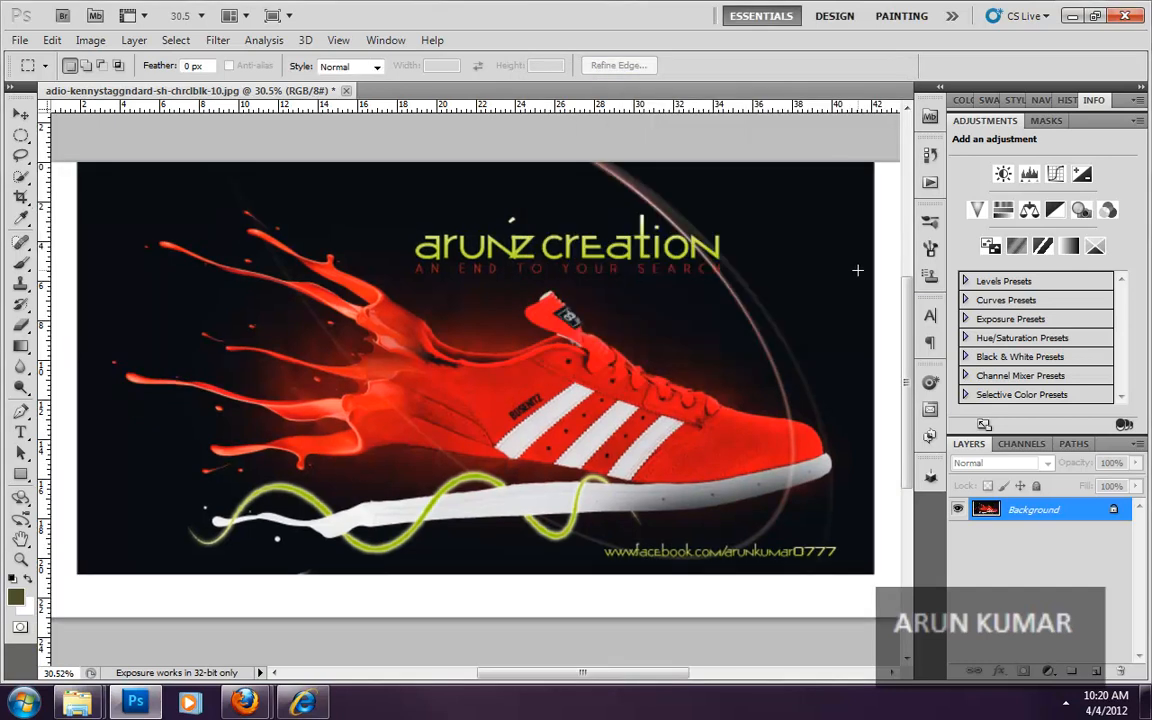
key("ctrl+0")
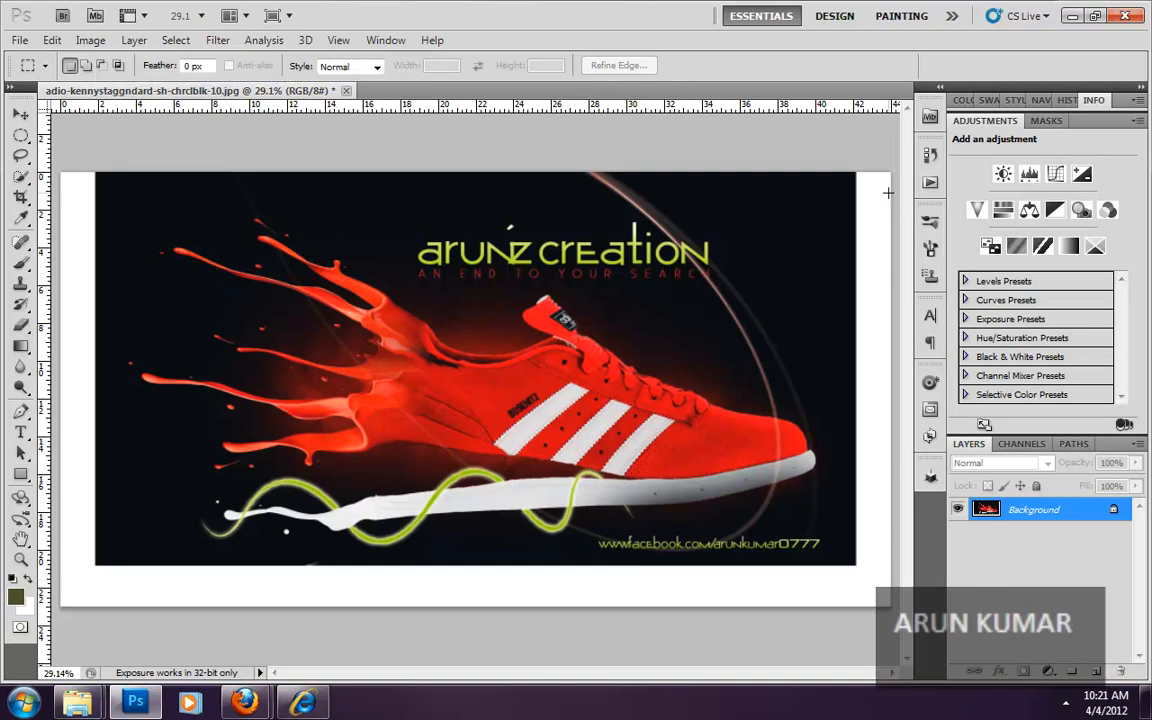
key("ctrl+z")
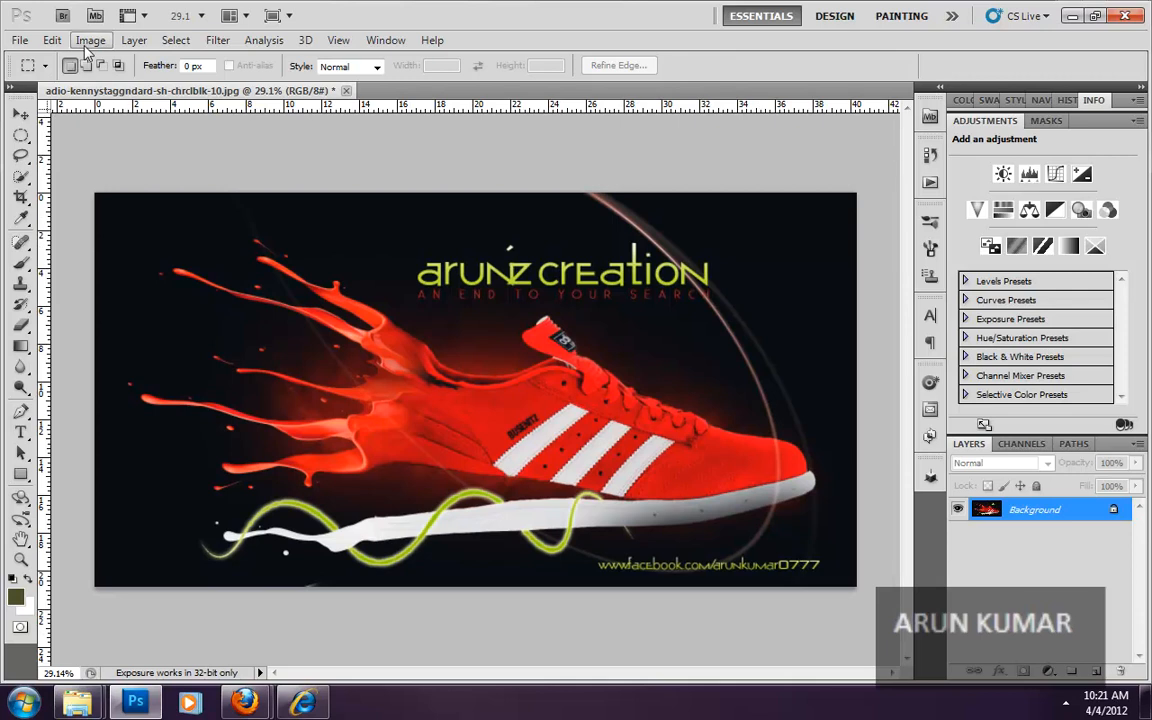
key("ctrl+0")
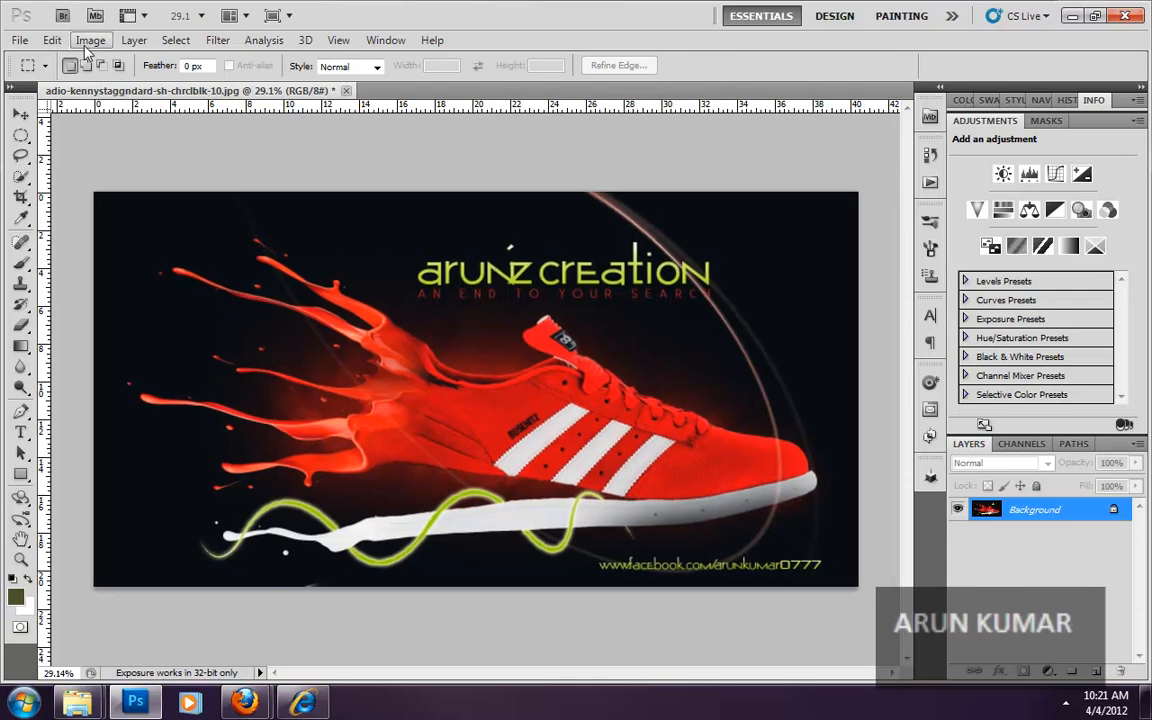
- Reopen the Canvas Size settings, turn on Relative sizing and set the anchor to the top-right corner
left_click(84, 45)
mouse_move(134, 40)
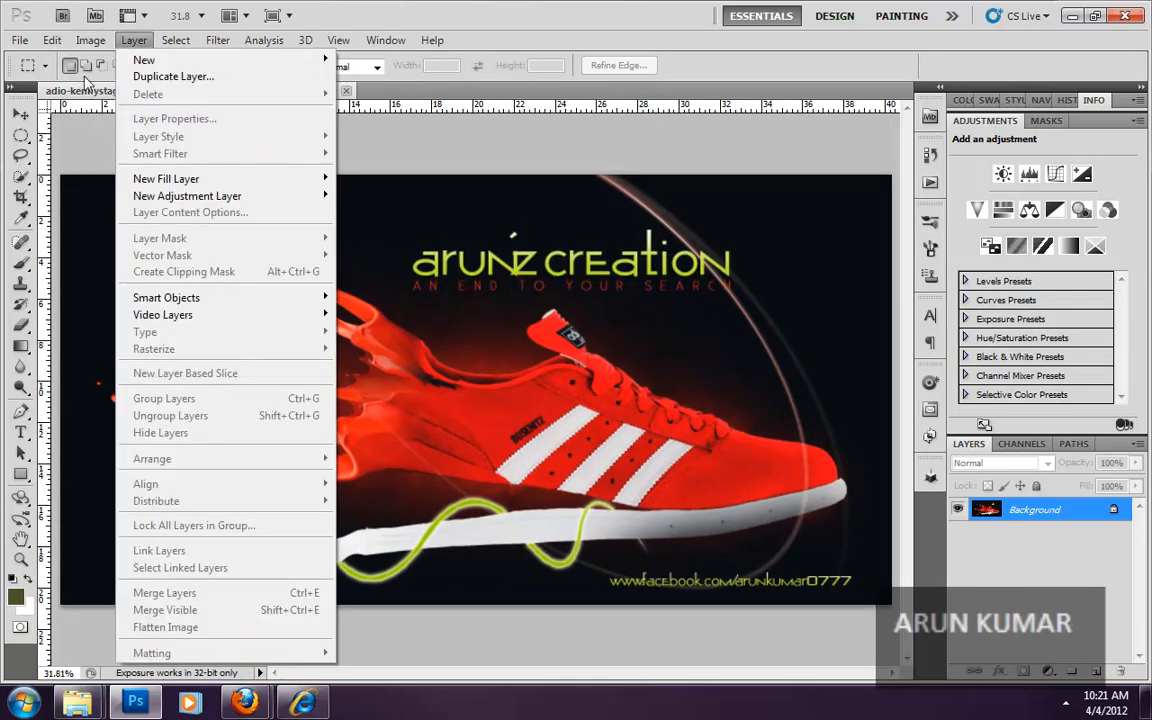
mouse_move(90, 40)
left_click(120, 187)
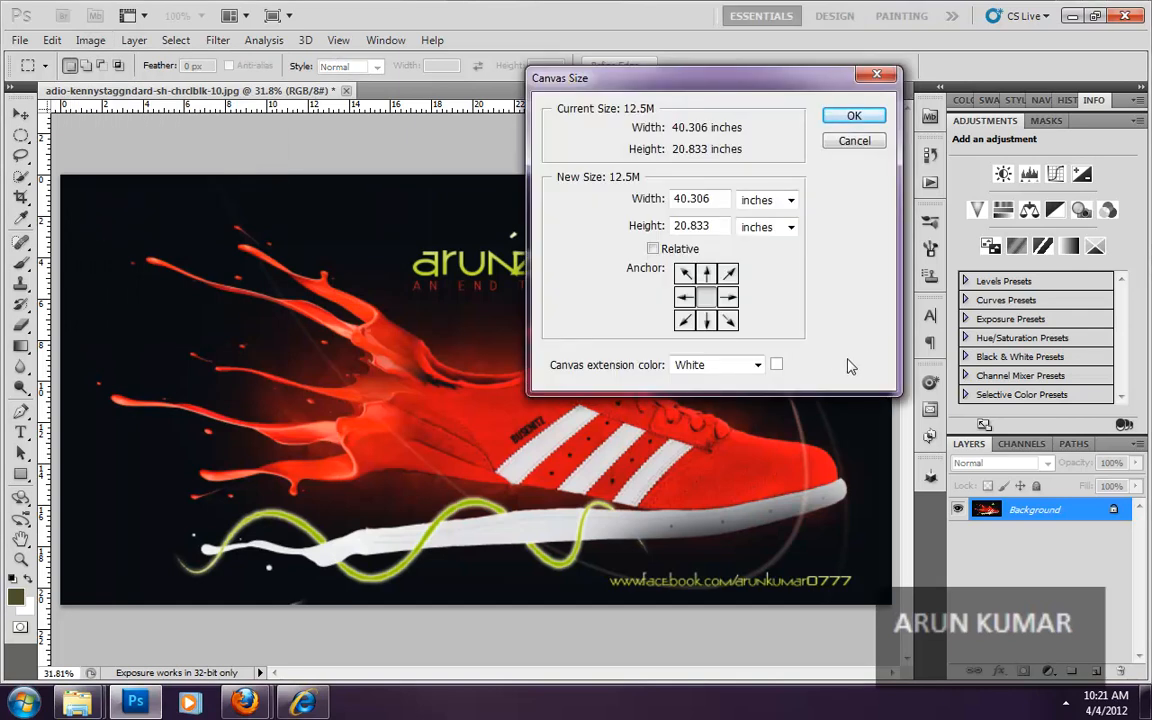
left_click(654, 249)
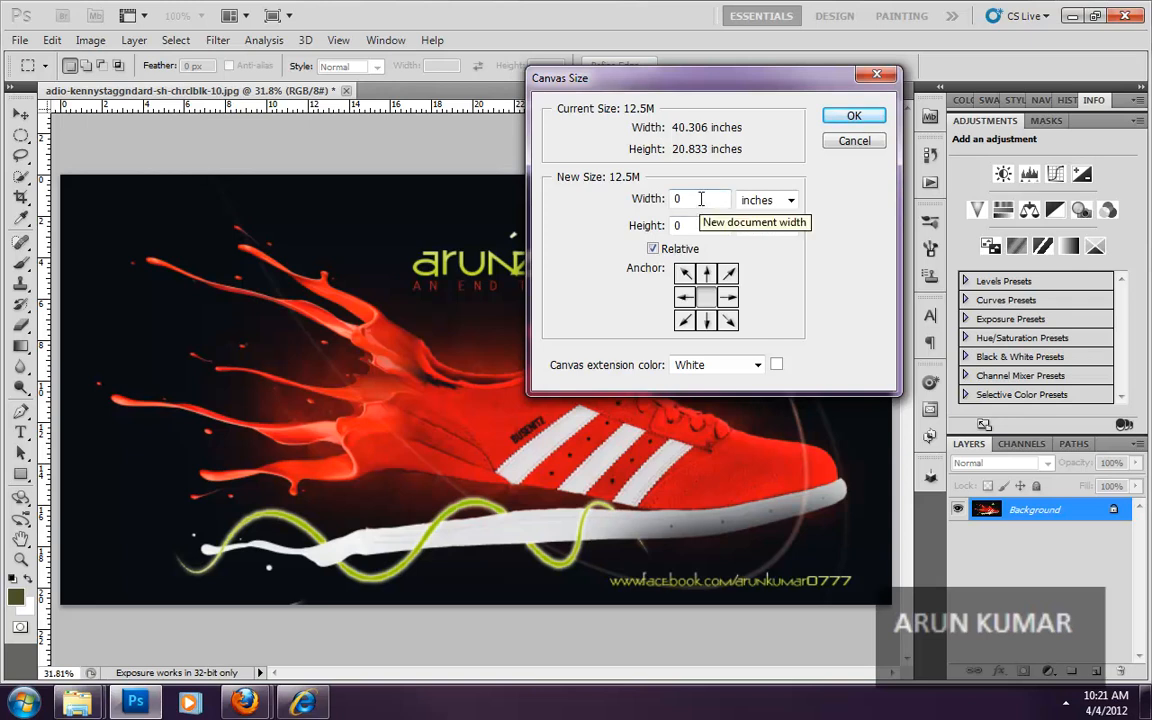
left_click(728, 273)
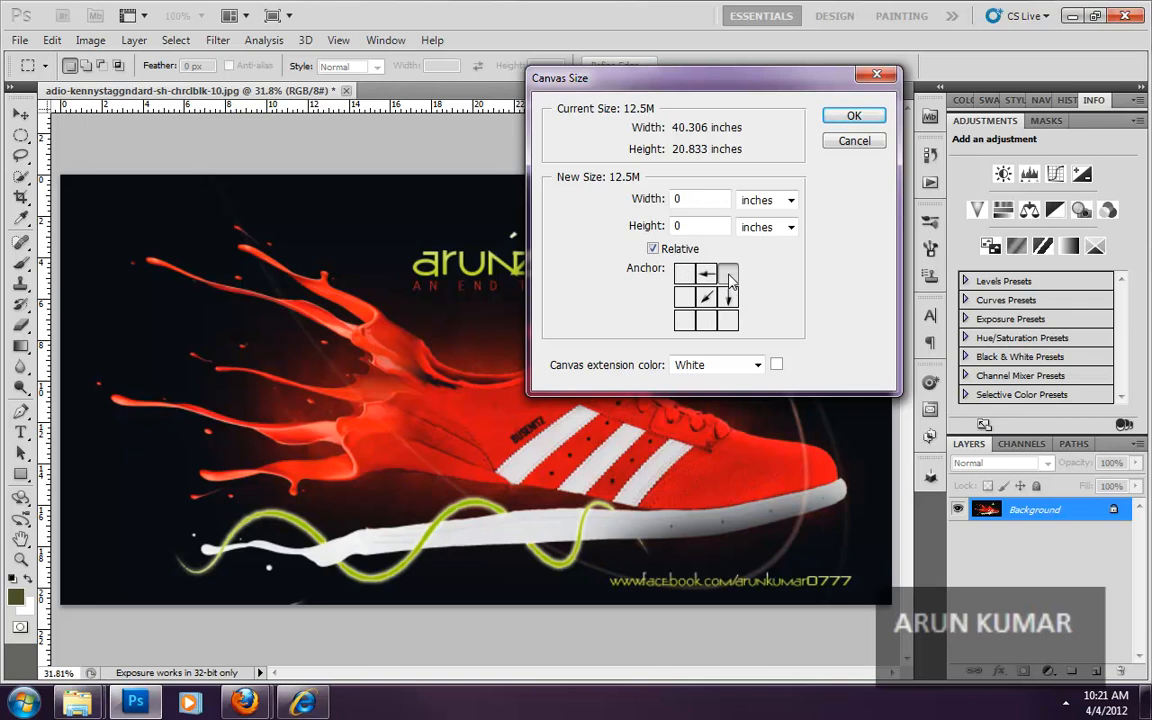
- Extend the canvas by 2 inches in both width and height, and undo that extension
double_click(688, 198)
type("2")
double_click(689, 226)
type("2")
left_click(854, 116)
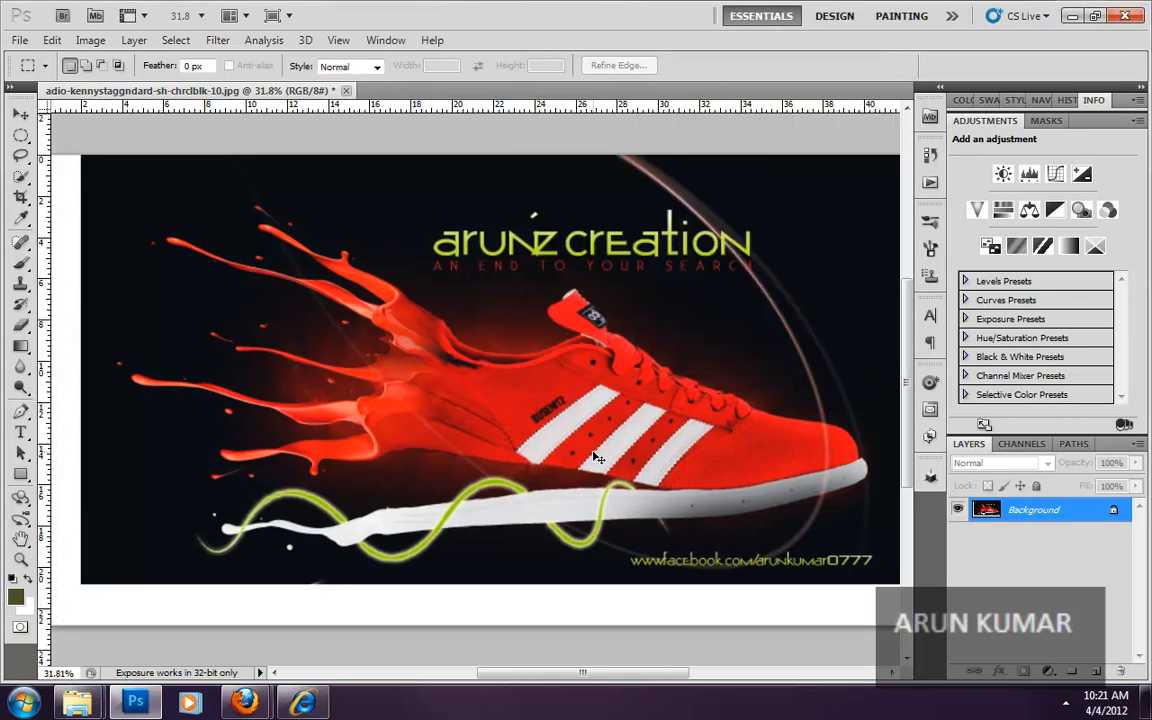
scroll(594, 457, "down", 1)
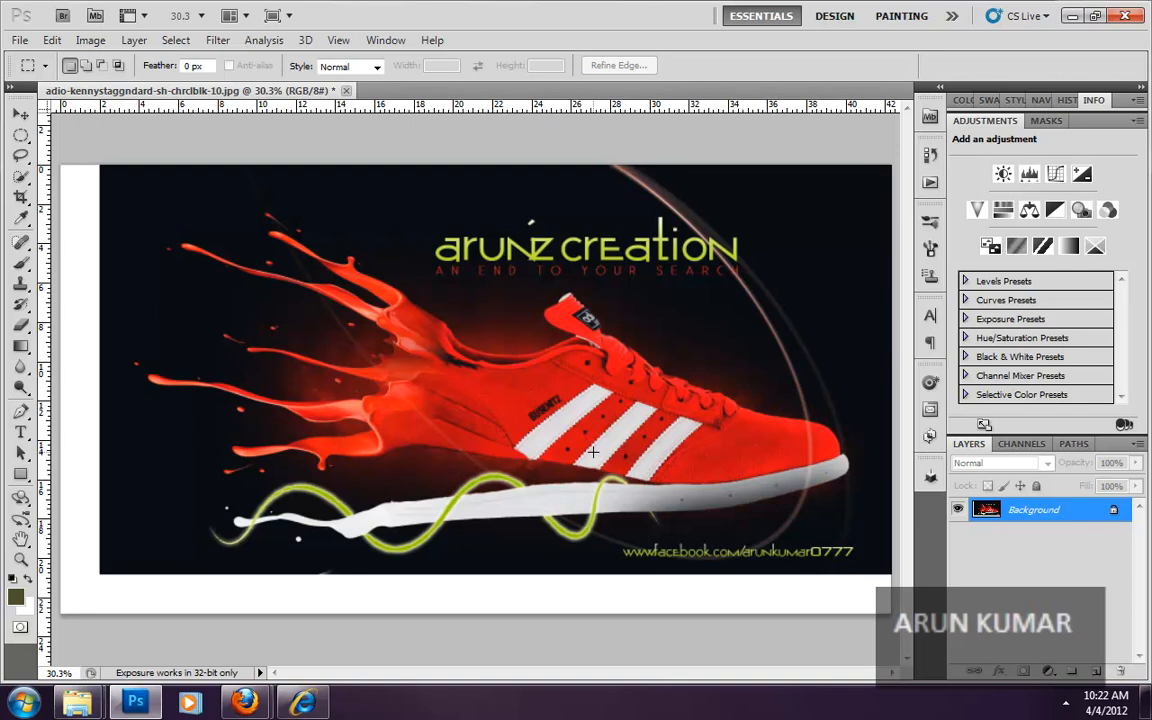
key("ctrl+z")
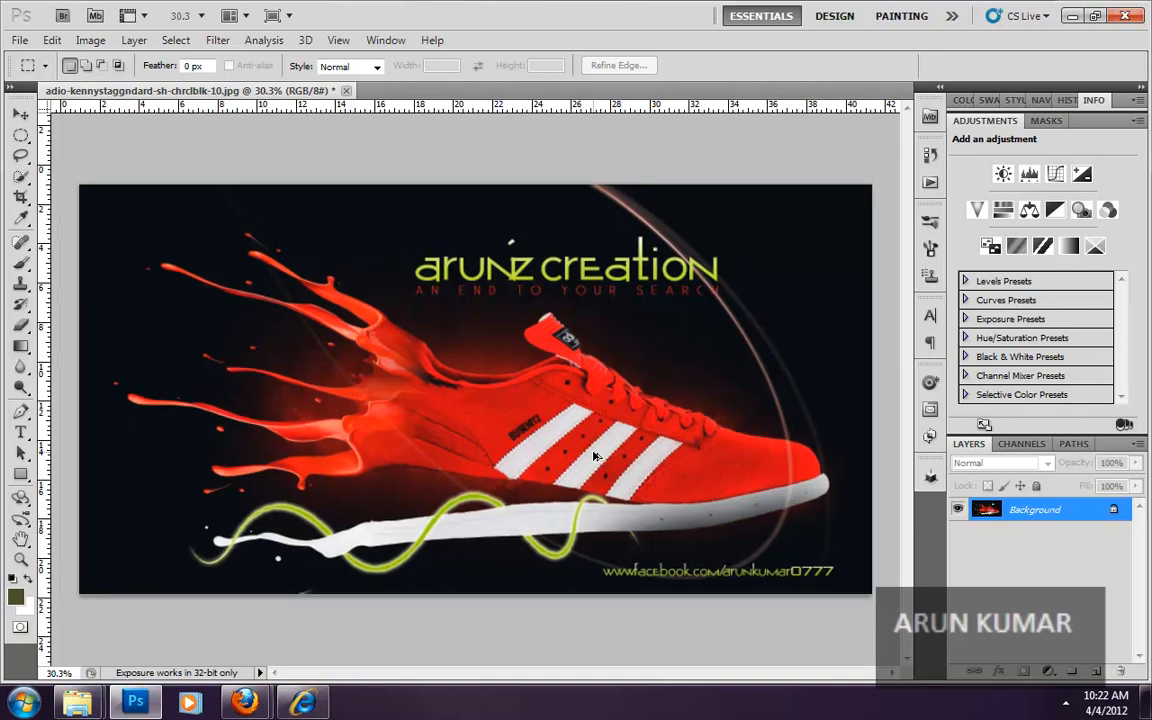
- Extend the canvas by 3 inches in both width and height from the bottom-left anchor, with Gray as the extension color
left_click(91, 41)
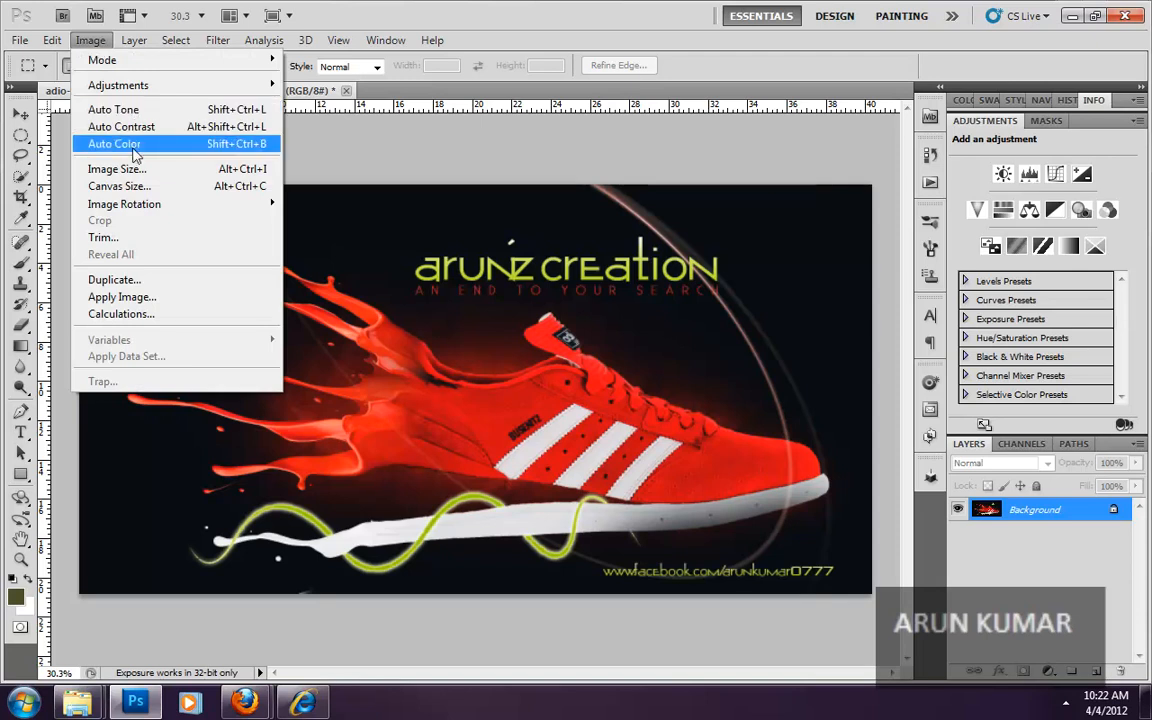
left_click(141, 187)
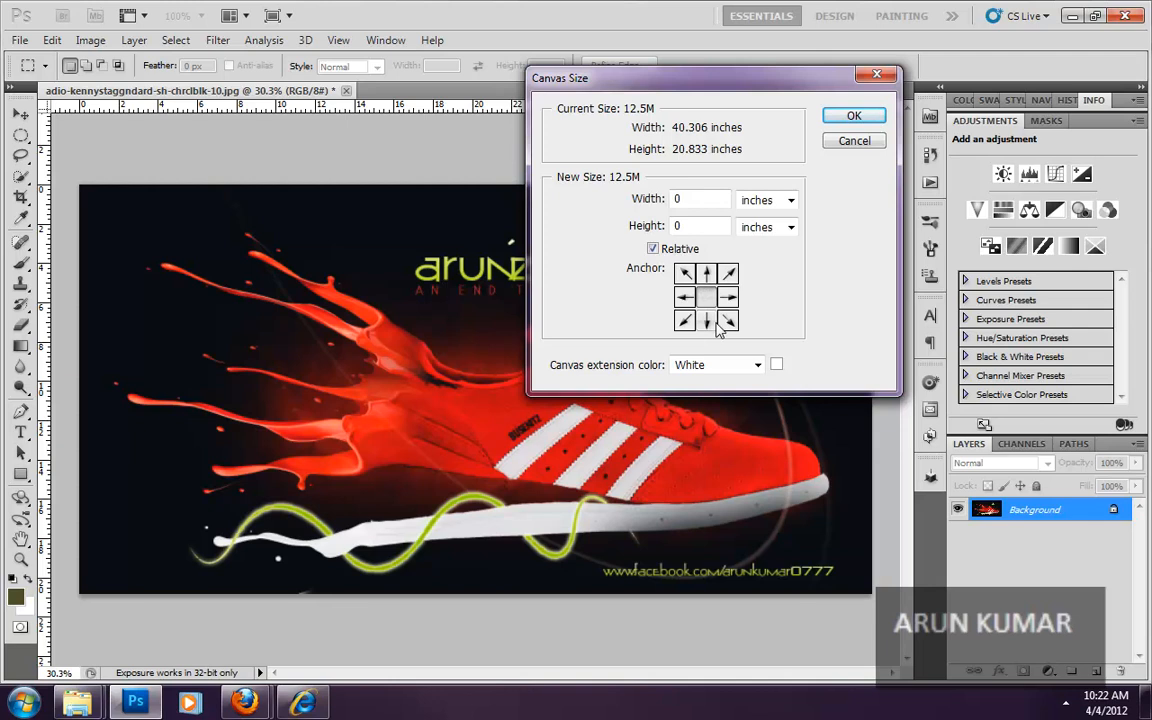
left_click(686, 321)
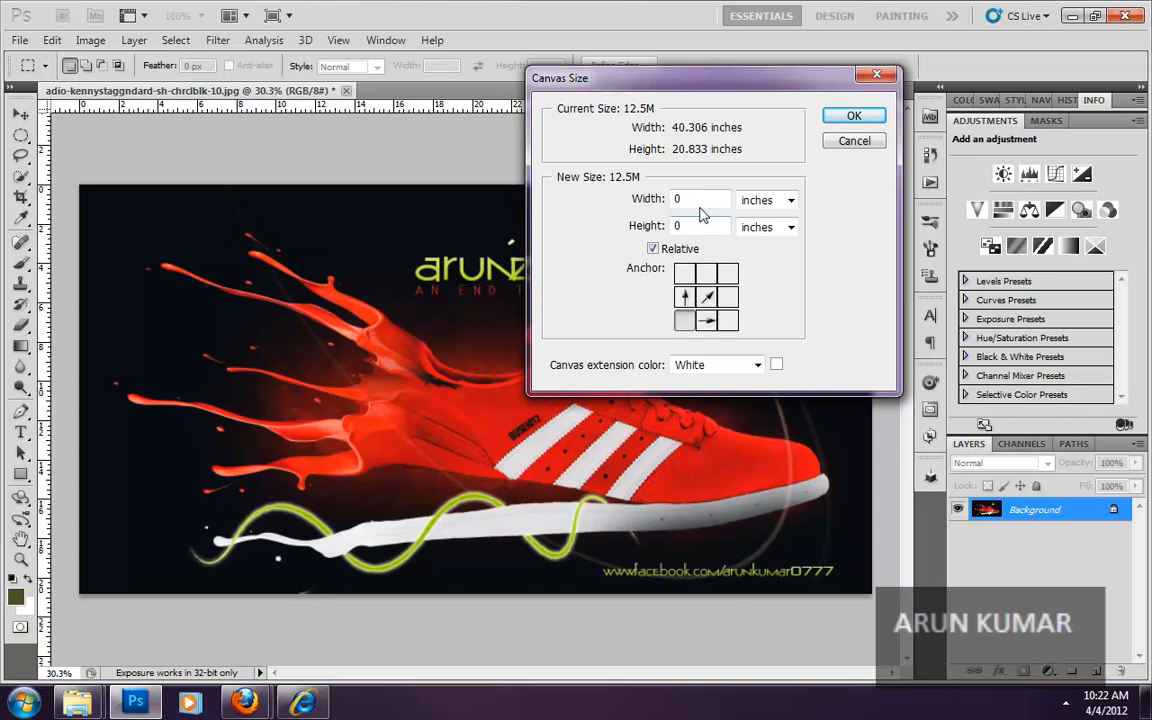
left_click(678, 199)
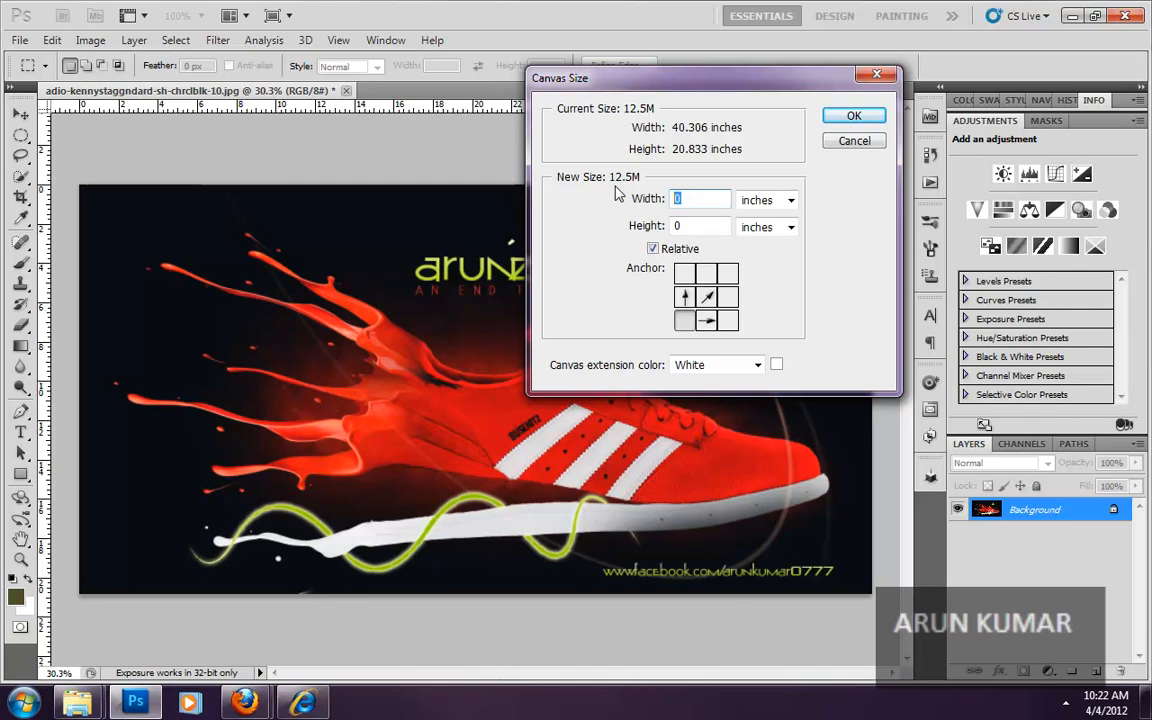
type("3")
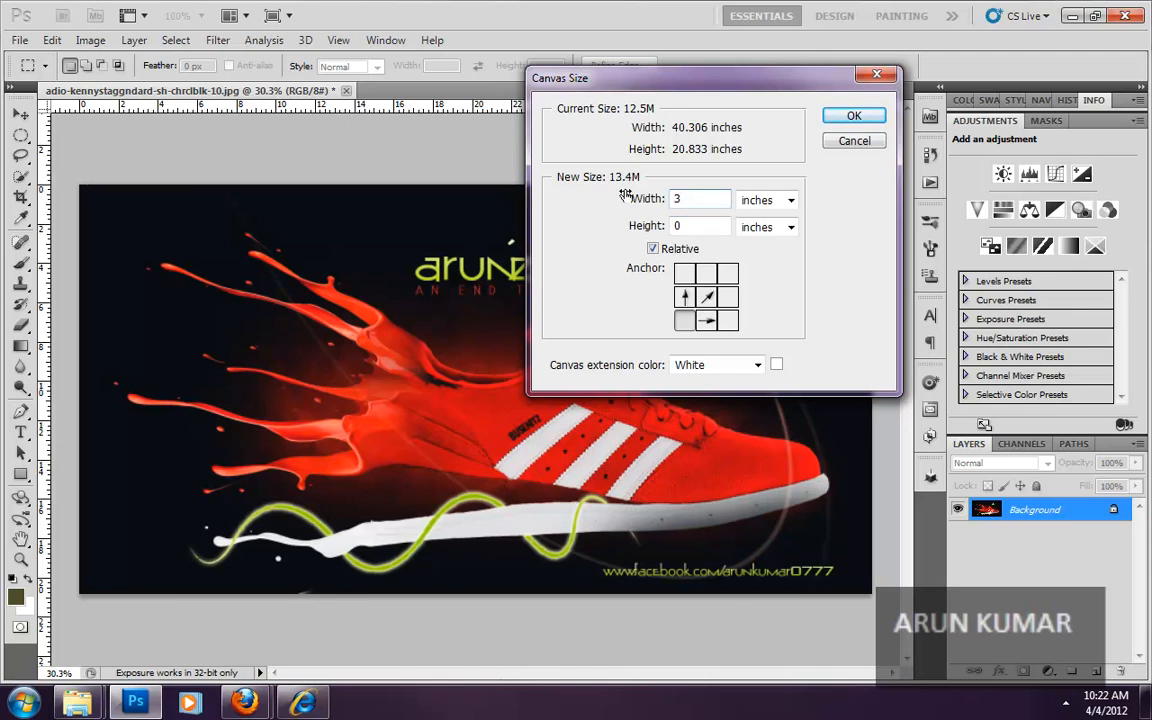
key("Tab")
type("3")
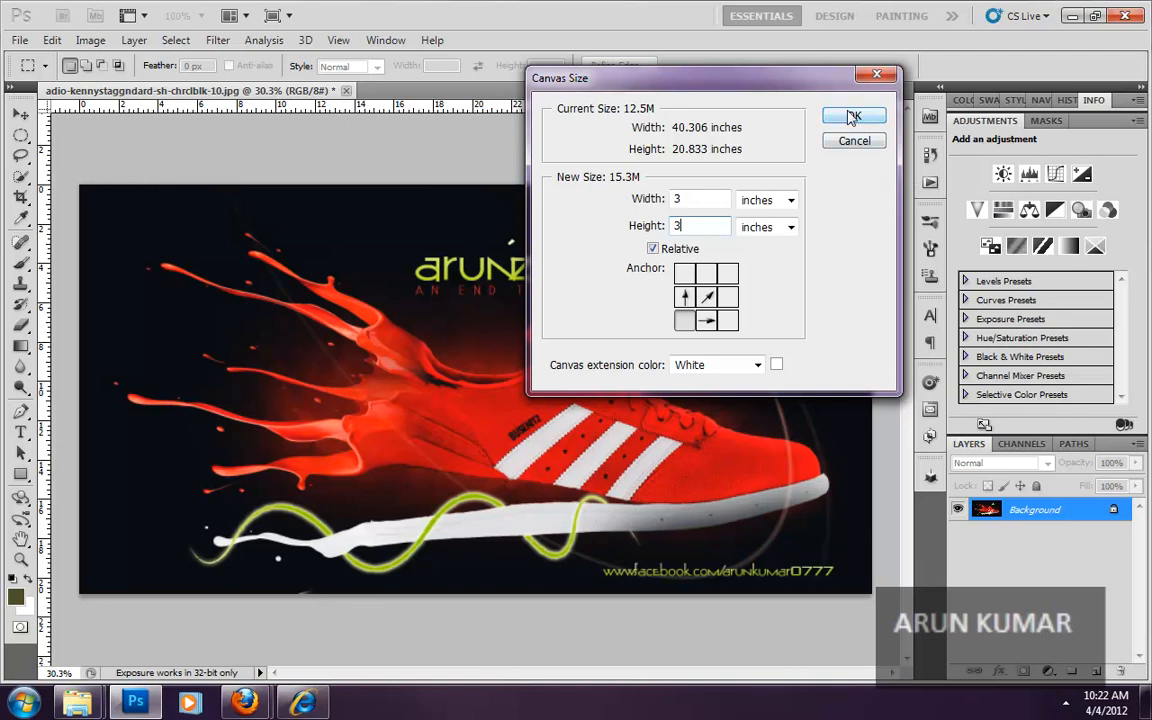
left_click(754, 367)
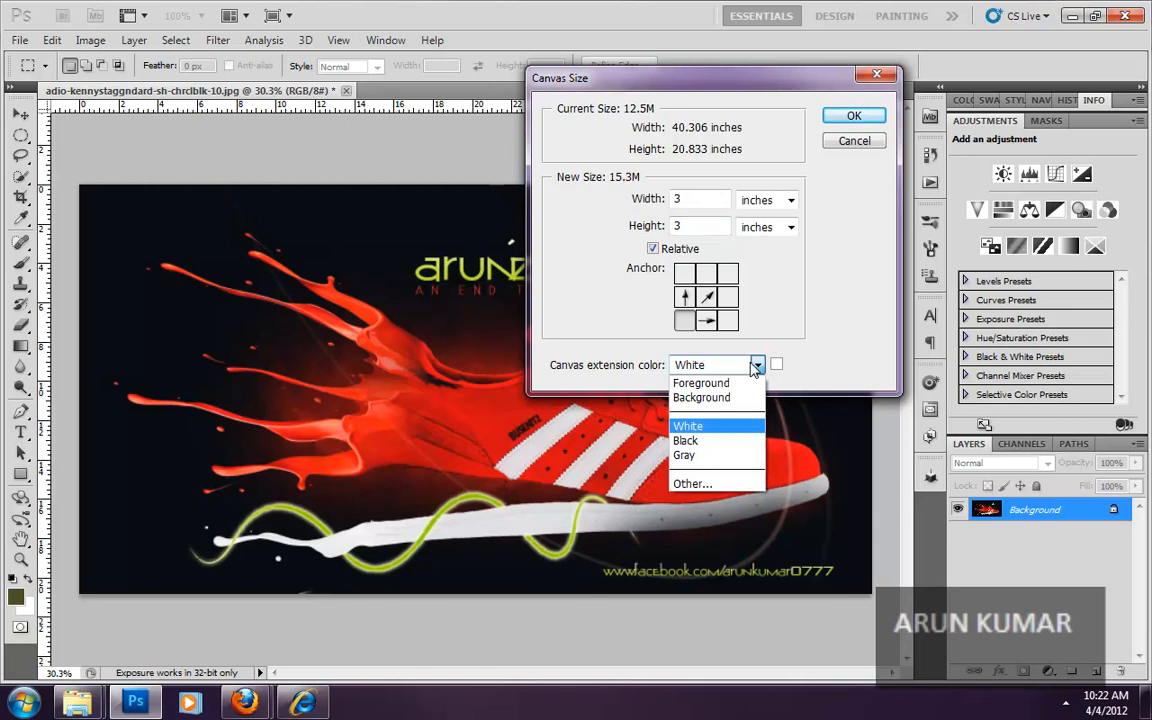
left_click(724, 457)
left_click(842, 117)
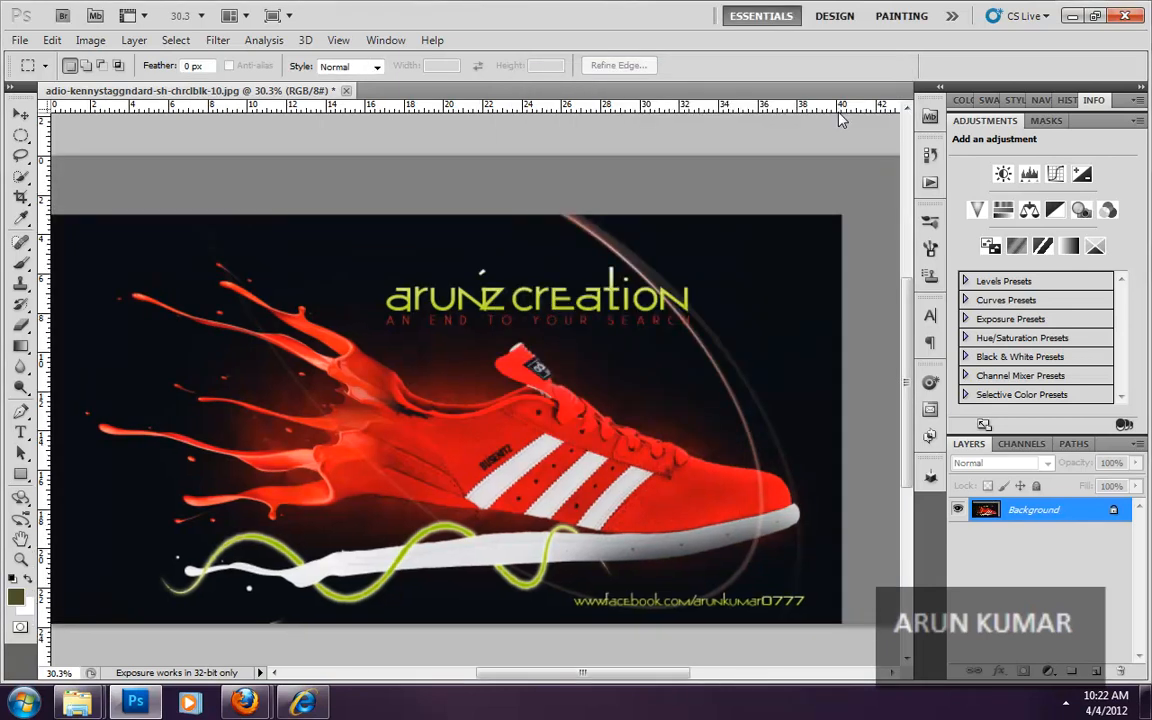
- In the Canvas Size settings, turn off Relative sizing and set the new canvas to 45 inches wide and 25 inches high
key("ctrl+0")
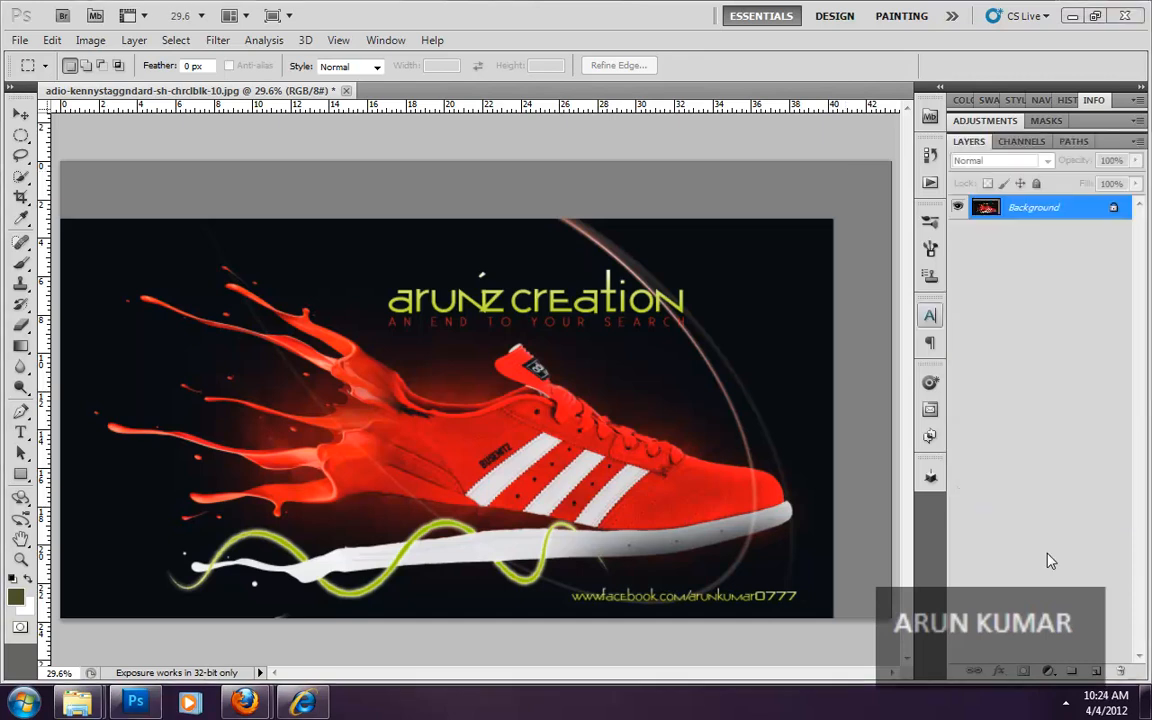
left_click(90, 40)
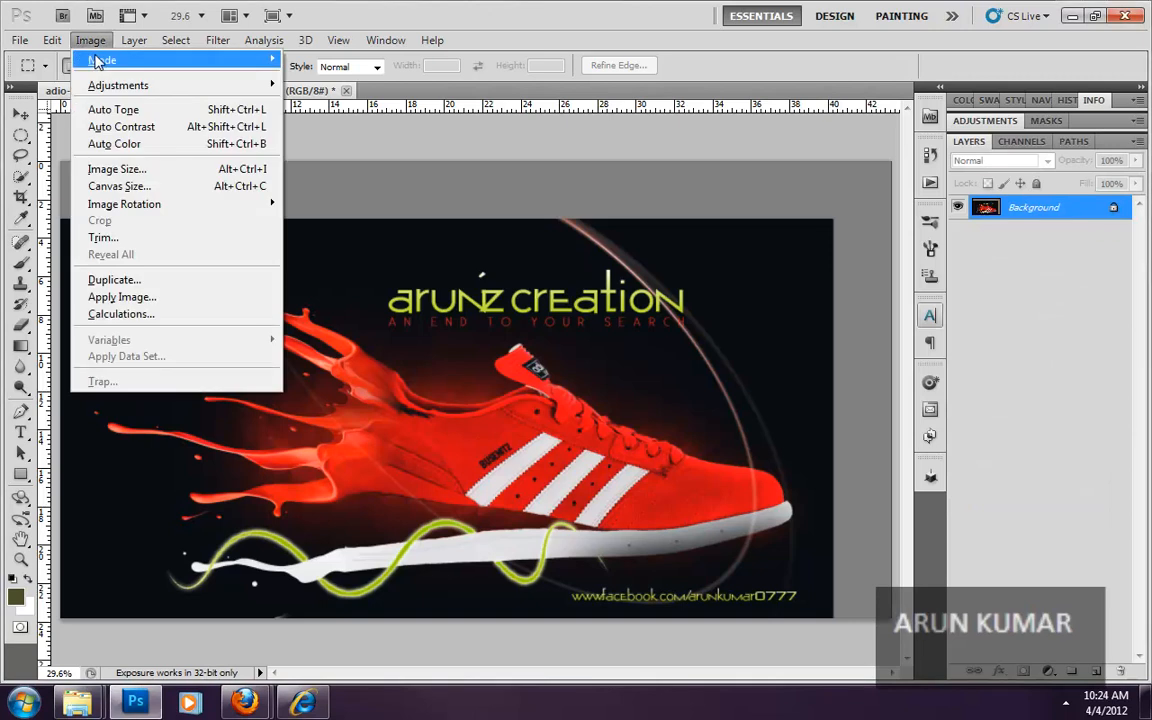
left_click(118, 186)
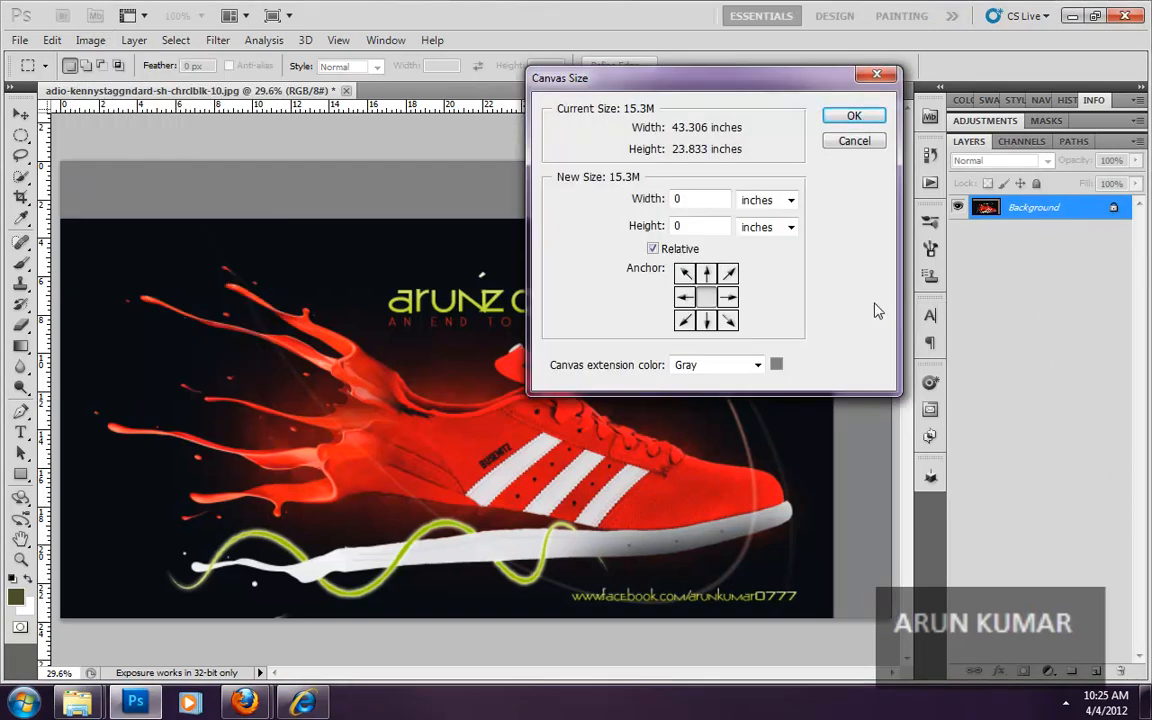
left_click(652, 250)
left_click_drag(719, 202, 663, 200)
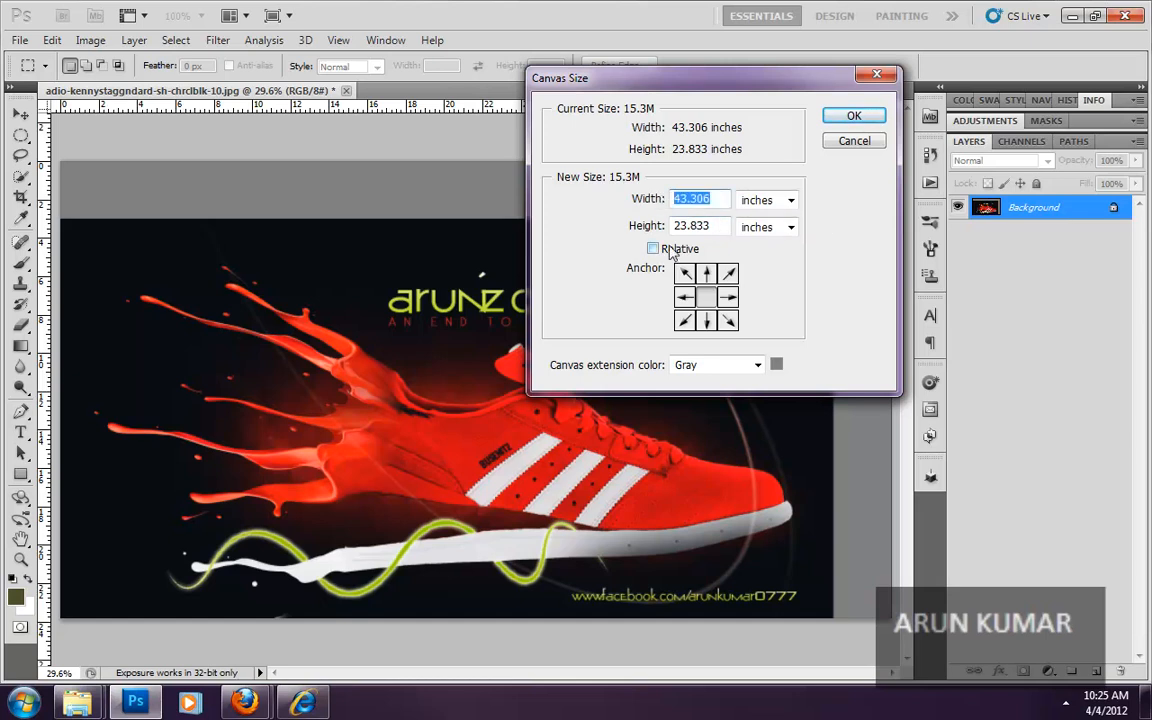
left_click(721, 198)
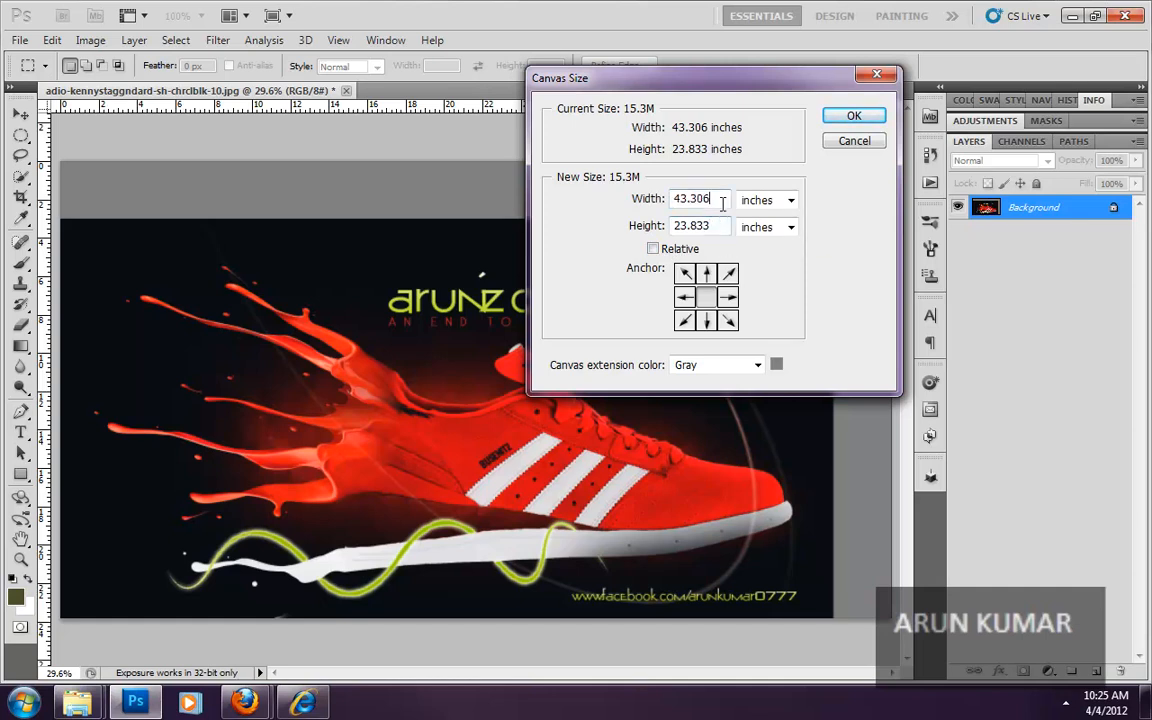
left_click_drag(723, 203, 477, 153)
type("45")
key("Tab")
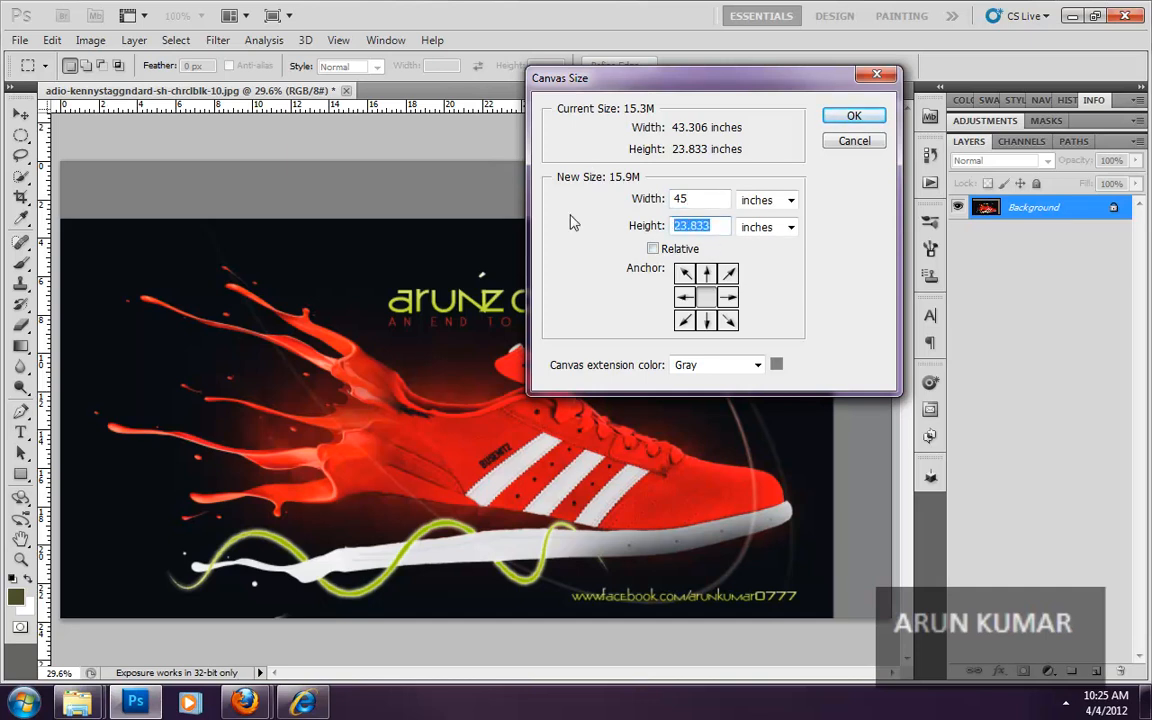
type("25")
- Turn on Relative sizing and extend the canvas by 5 inches in both width and height from the center anchor
left_click(651, 248)
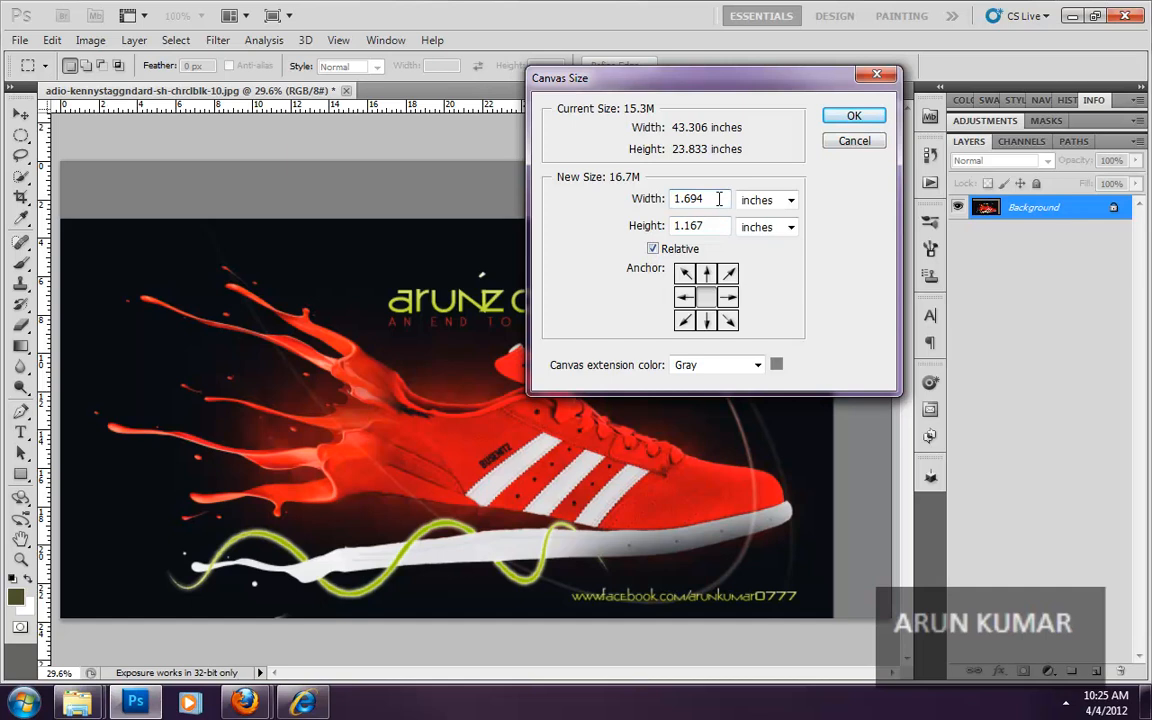
left_click(648, 200)
type("5")
left_click(717, 230)
left_click_drag(717, 230, 670, 226)
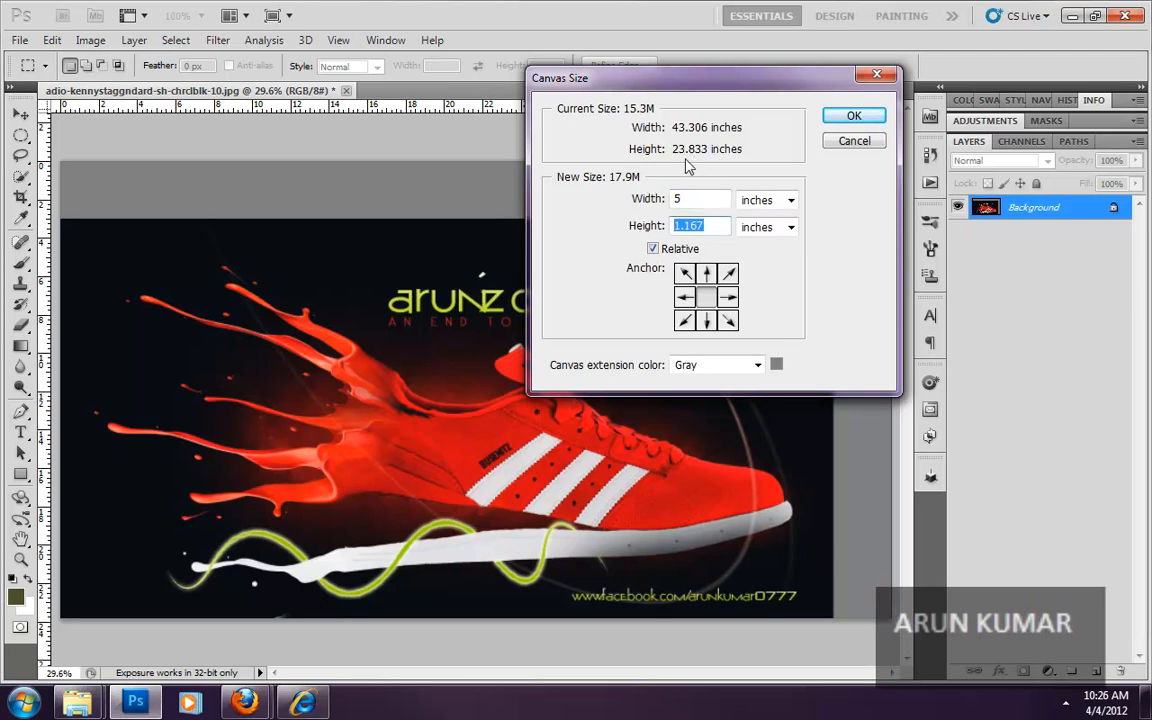
type("5")
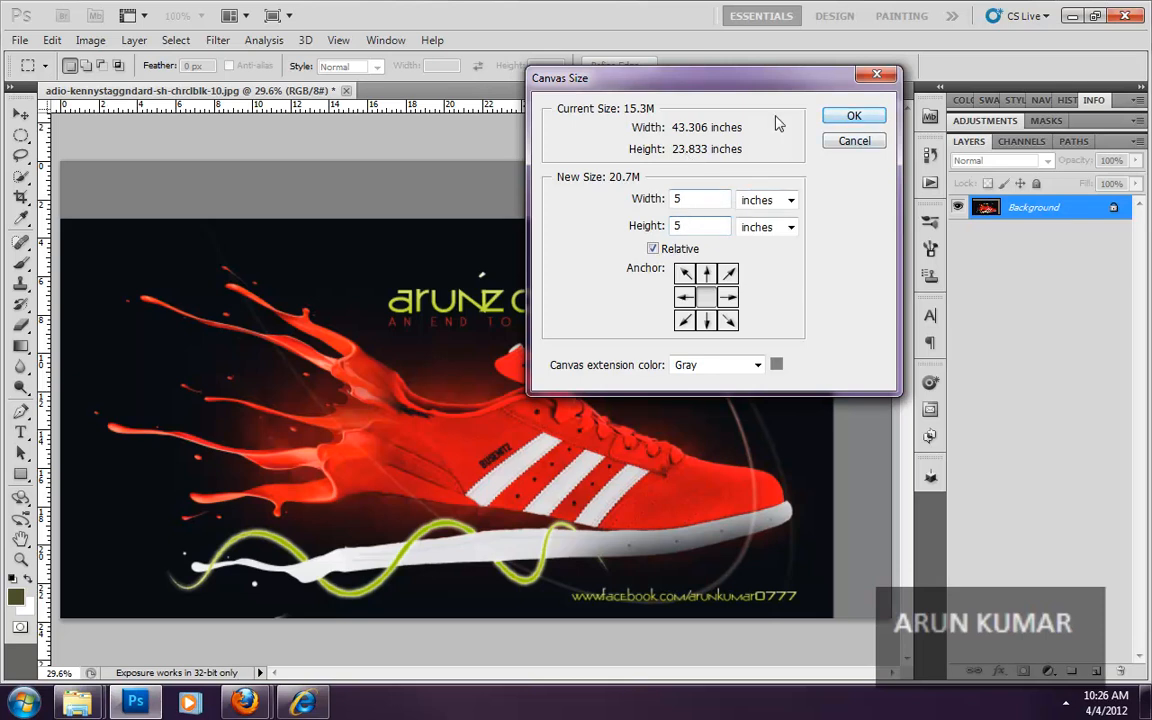
left_click(855, 116)
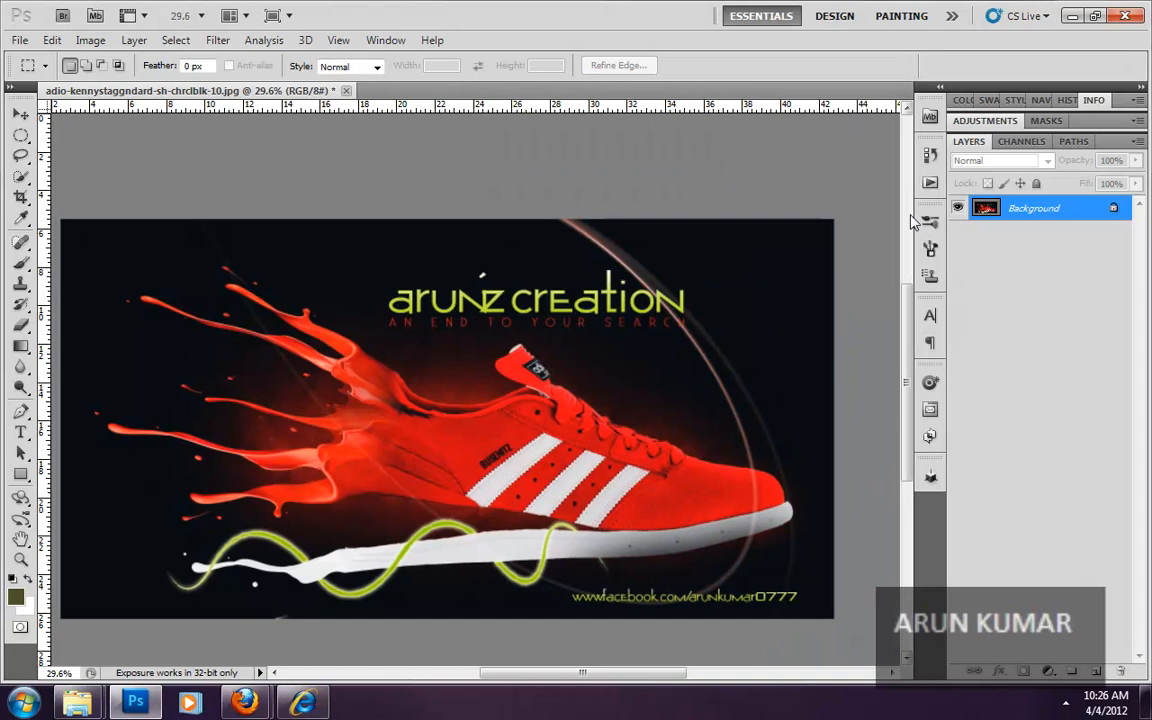
key("ctrl+0")
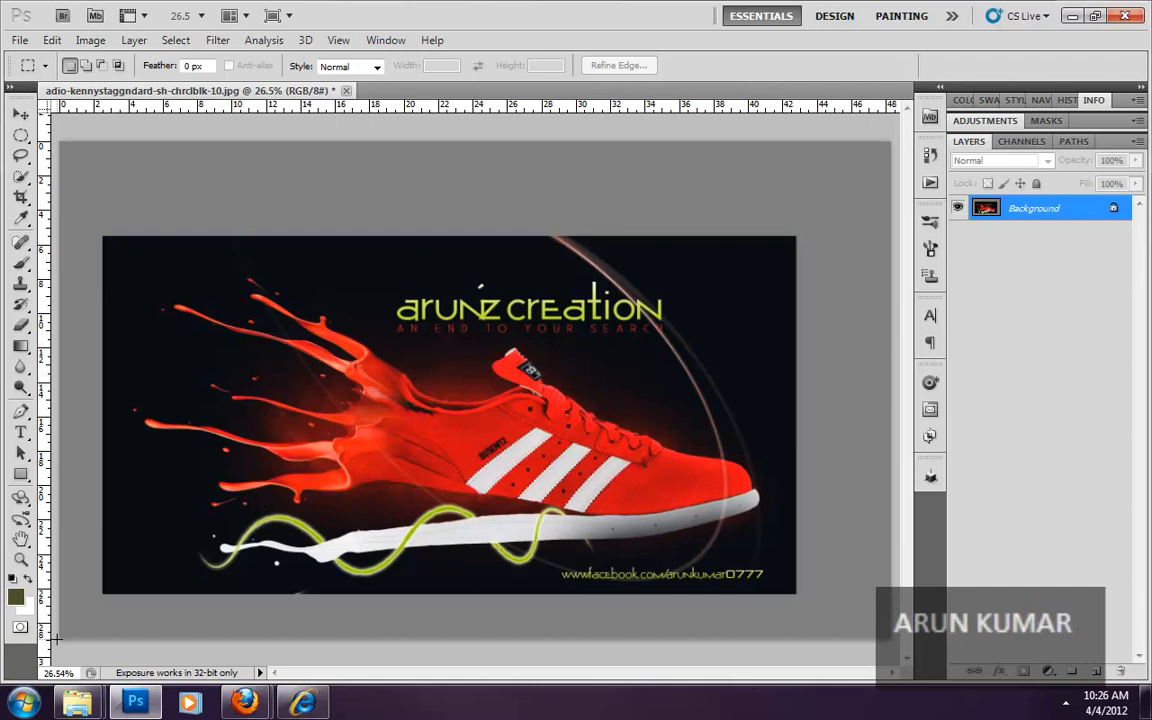
- Reopen the Canvas Size settings and switch Relative sizing off and back on
left_click(90, 40)
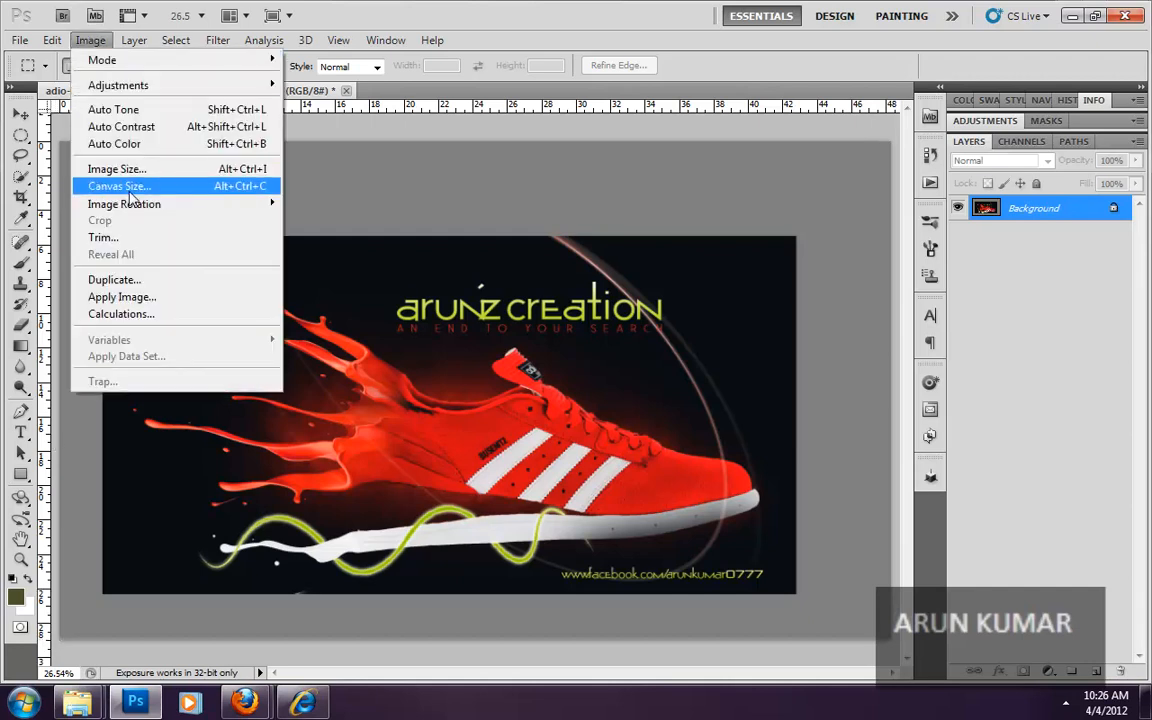
left_click(129, 190)
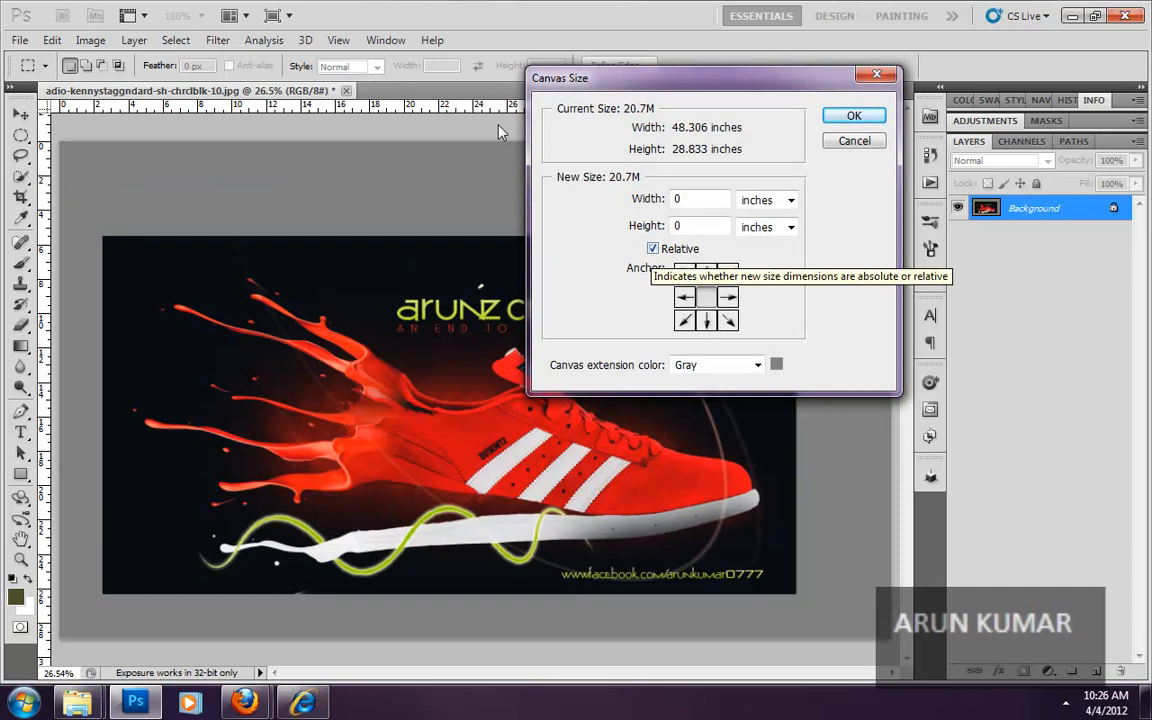
left_click(653, 249)
left_click(653, 249)
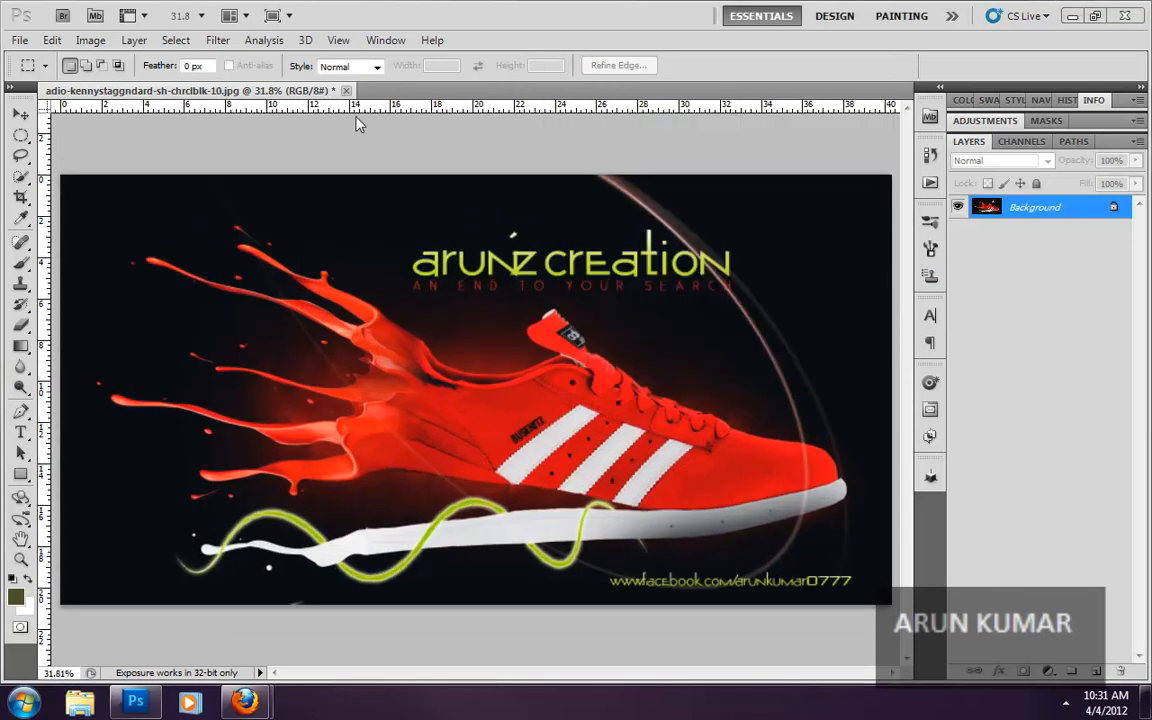
- Rotate the whole shoe image by 180° and undo the rotation
left_click(94, 42)
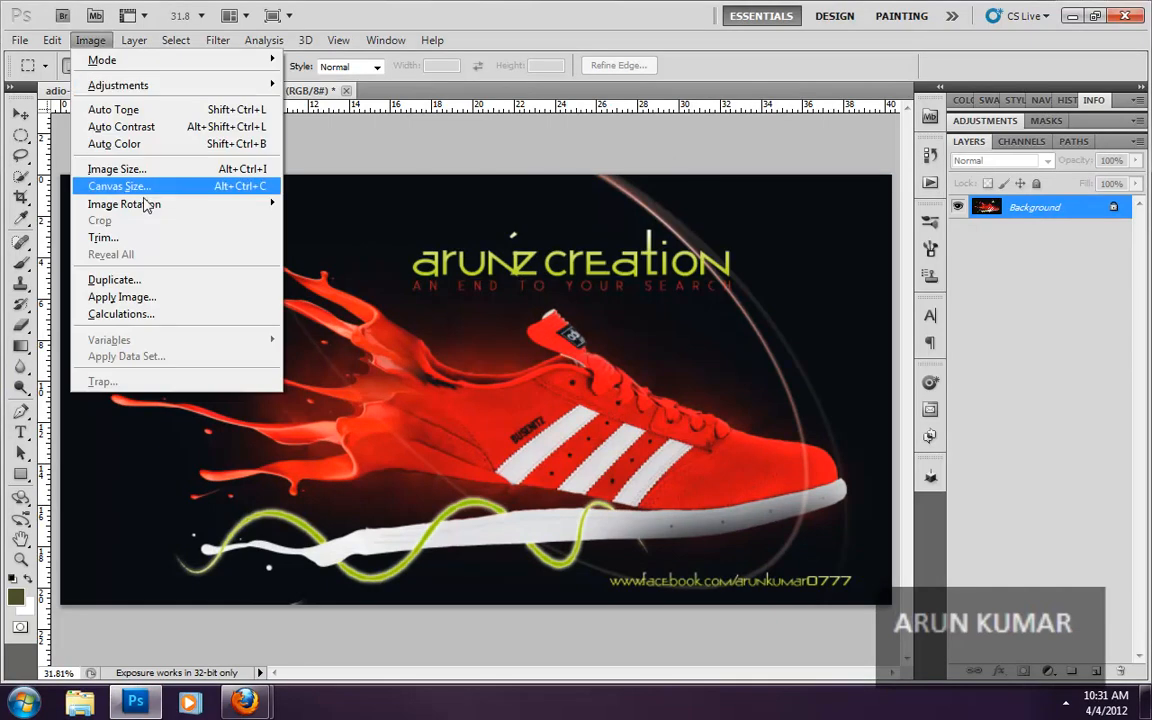
mouse_move(152, 205)
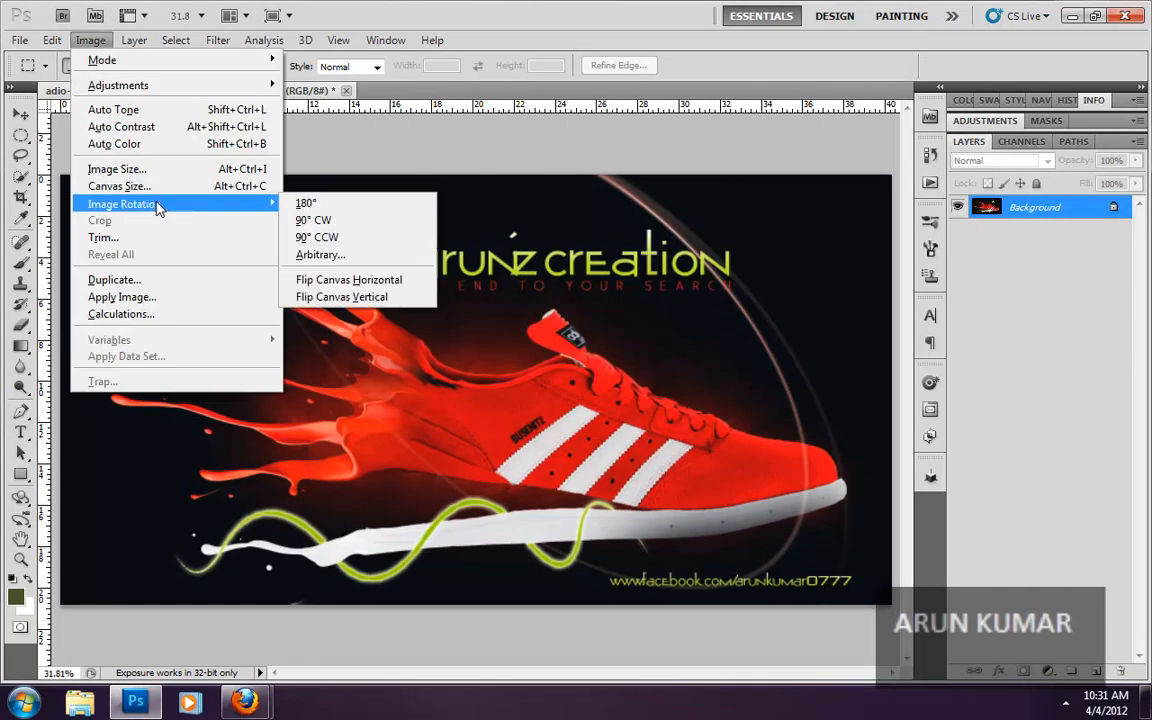
left_click(333, 210)
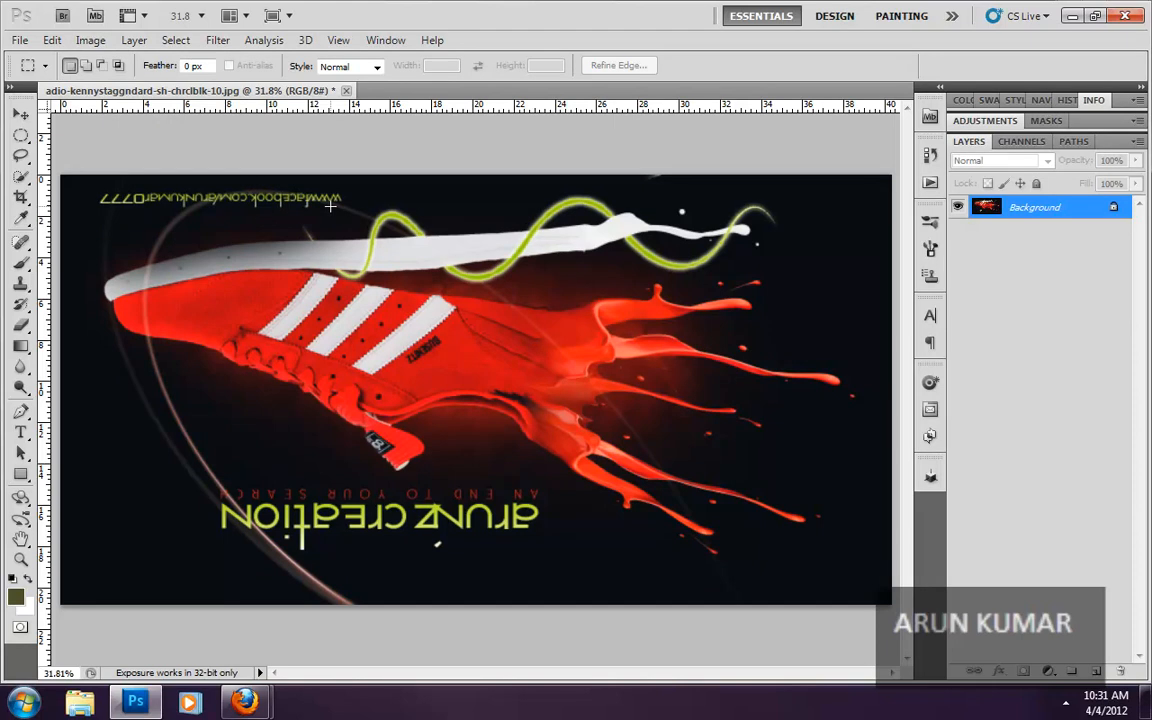
key("ctrl+z")
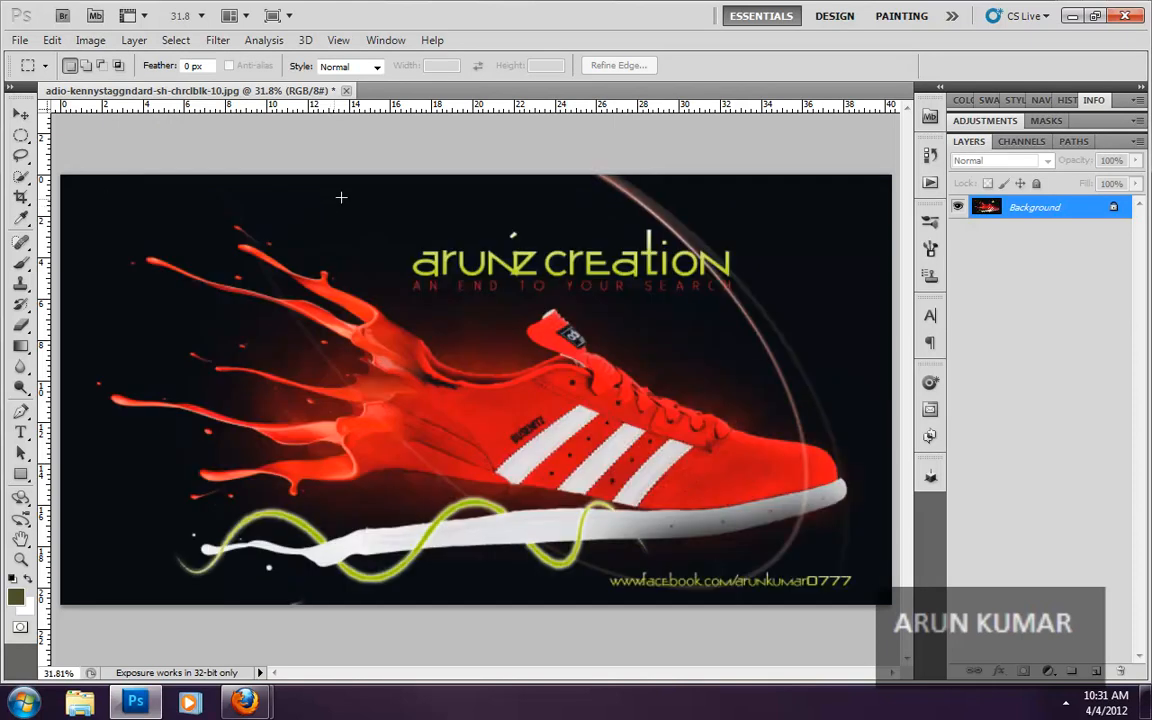
- Rotate the whole shoe image 90° clockwise, fit it in view, and undo the rotation
left_click(92, 41)
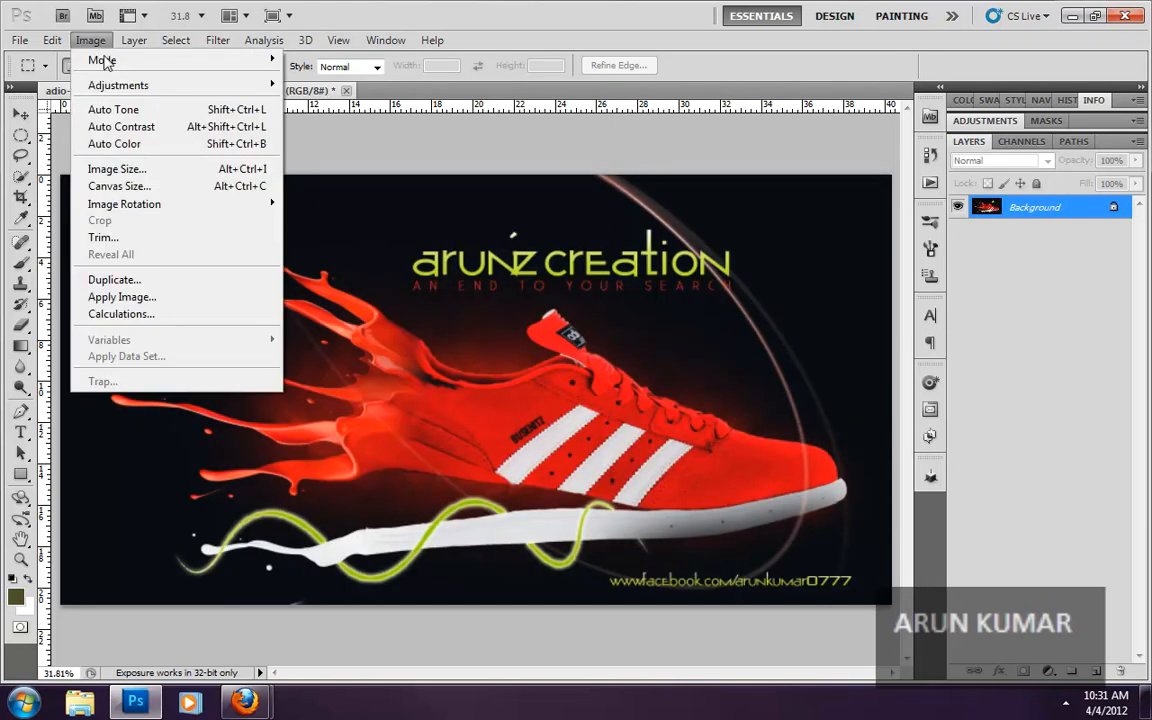
mouse_move(180, 205)
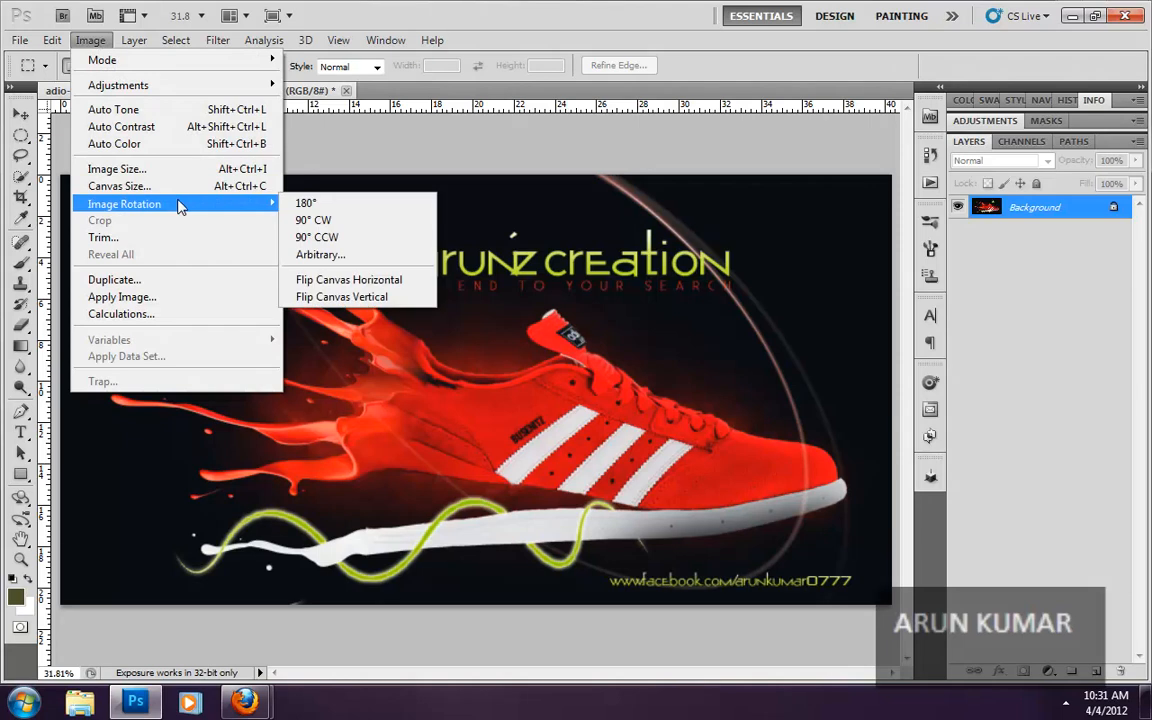
left_click(352, 233)
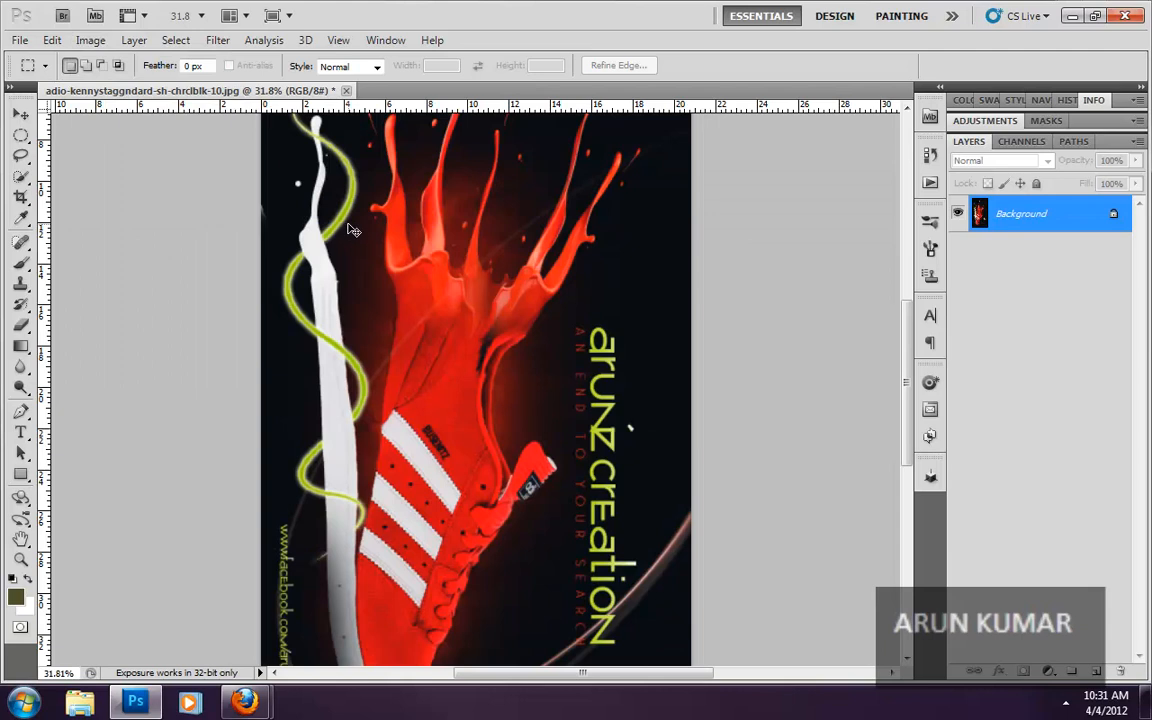
key("ctrl+0")
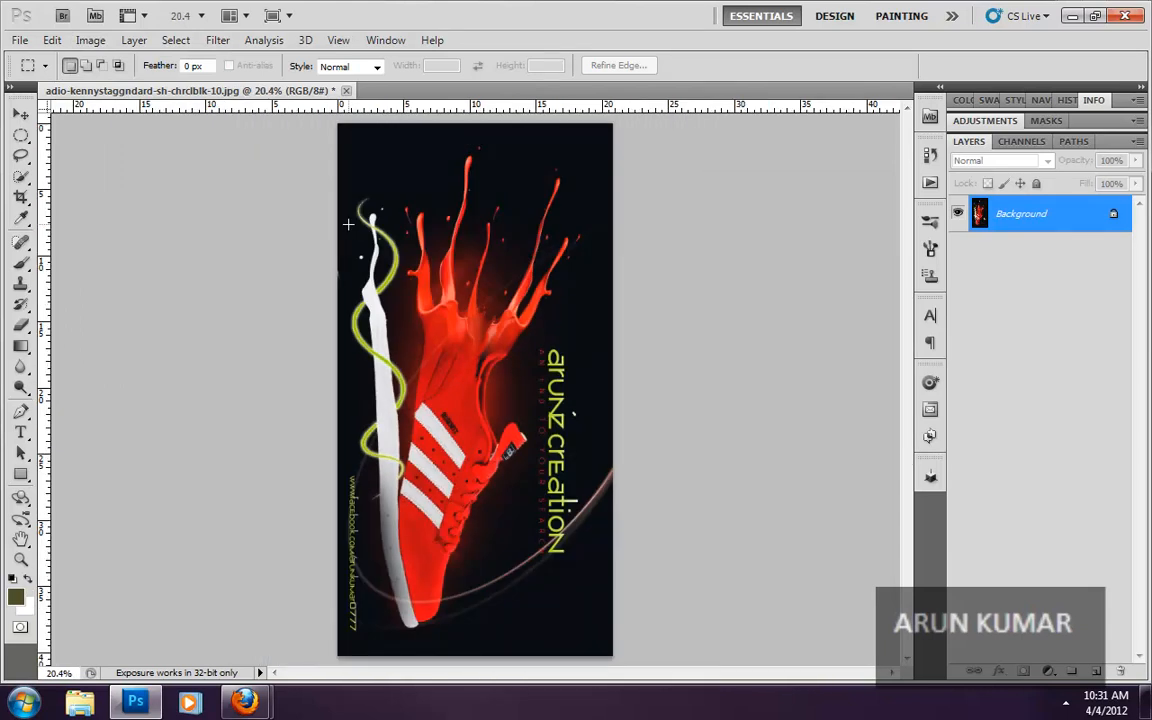
key("ctrl+z")
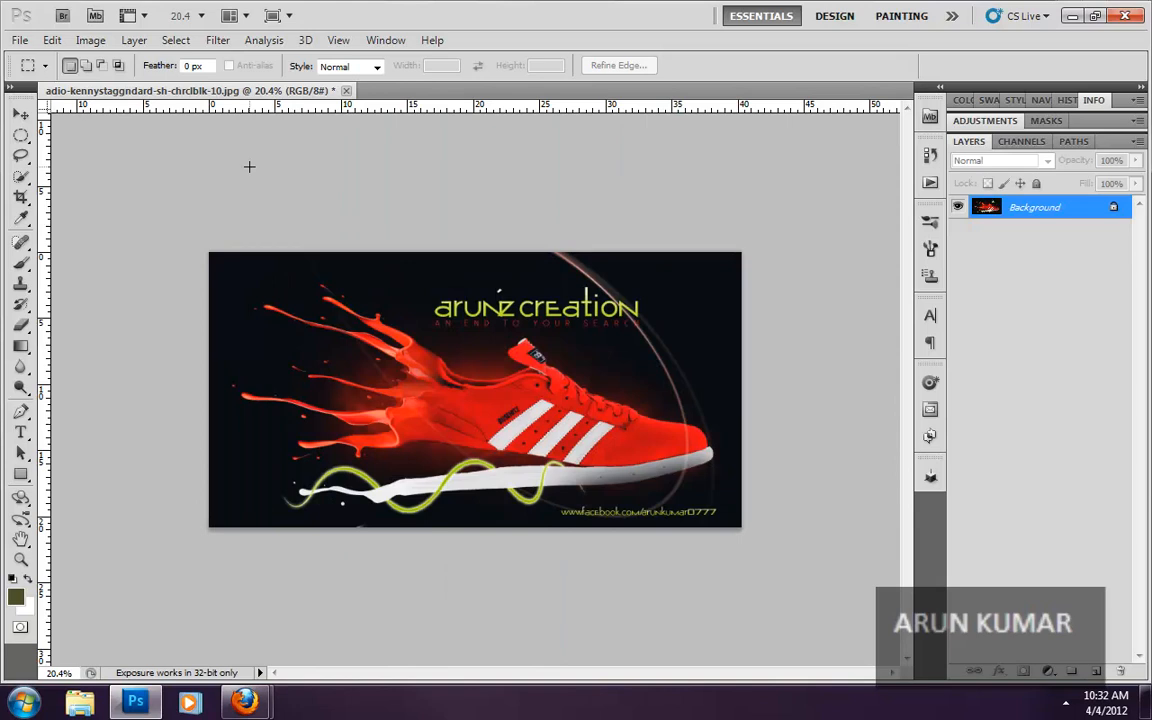
- Rotate the whole shoe image 90° counterclockwise and undo the rotation
left_click(90, 40)
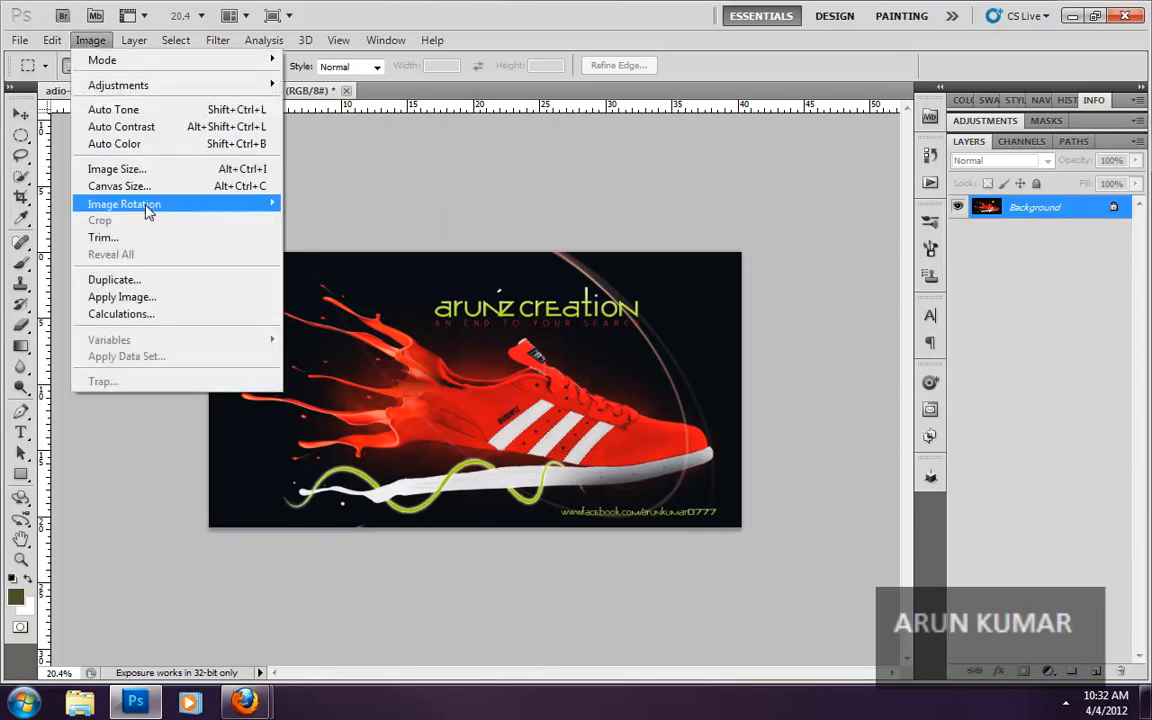
mouse_move(170, 210)
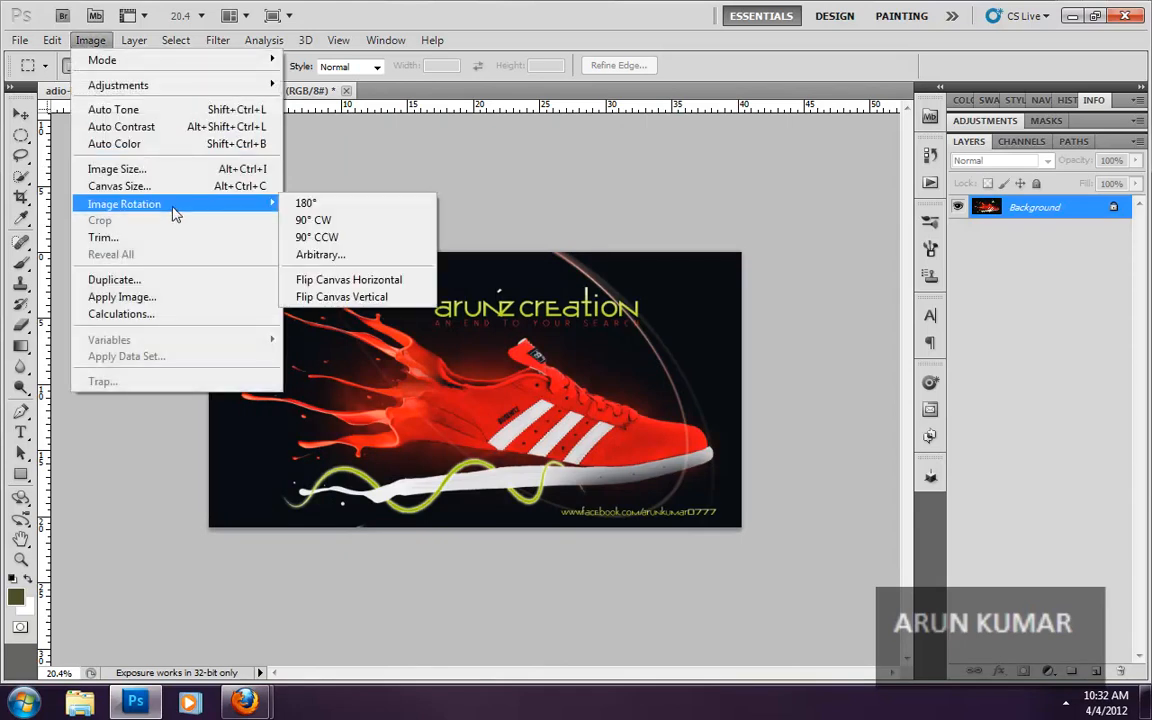
left_click(340, 243)
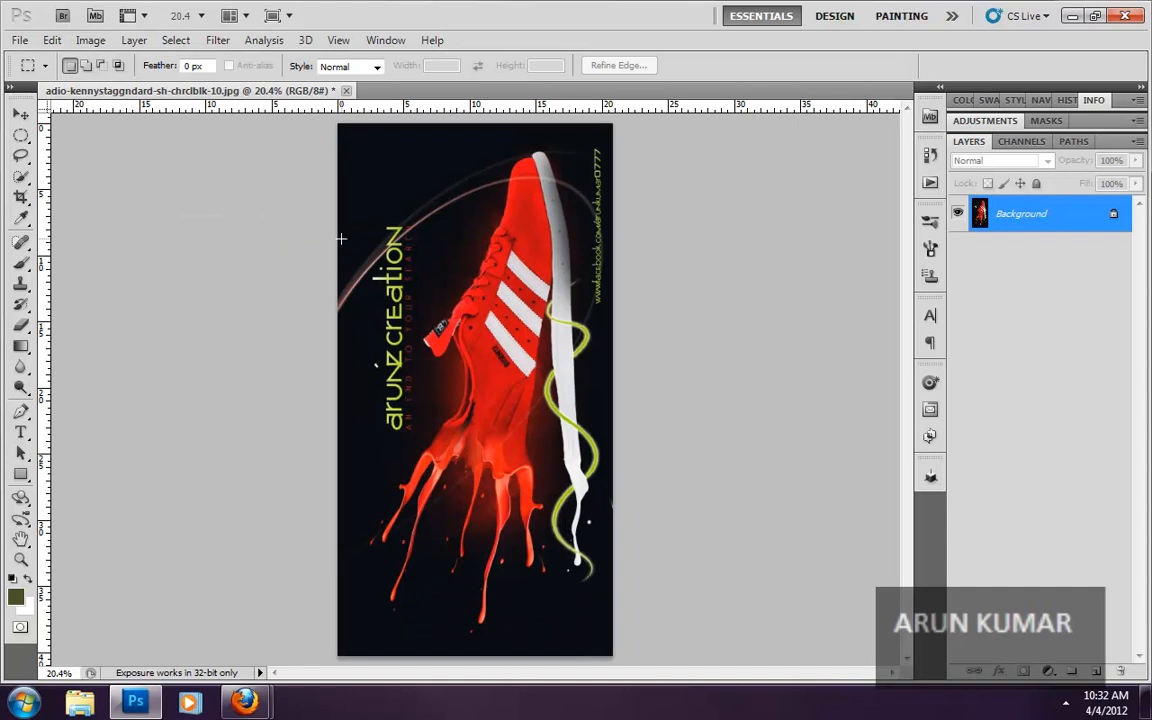
key("ctrl+z")
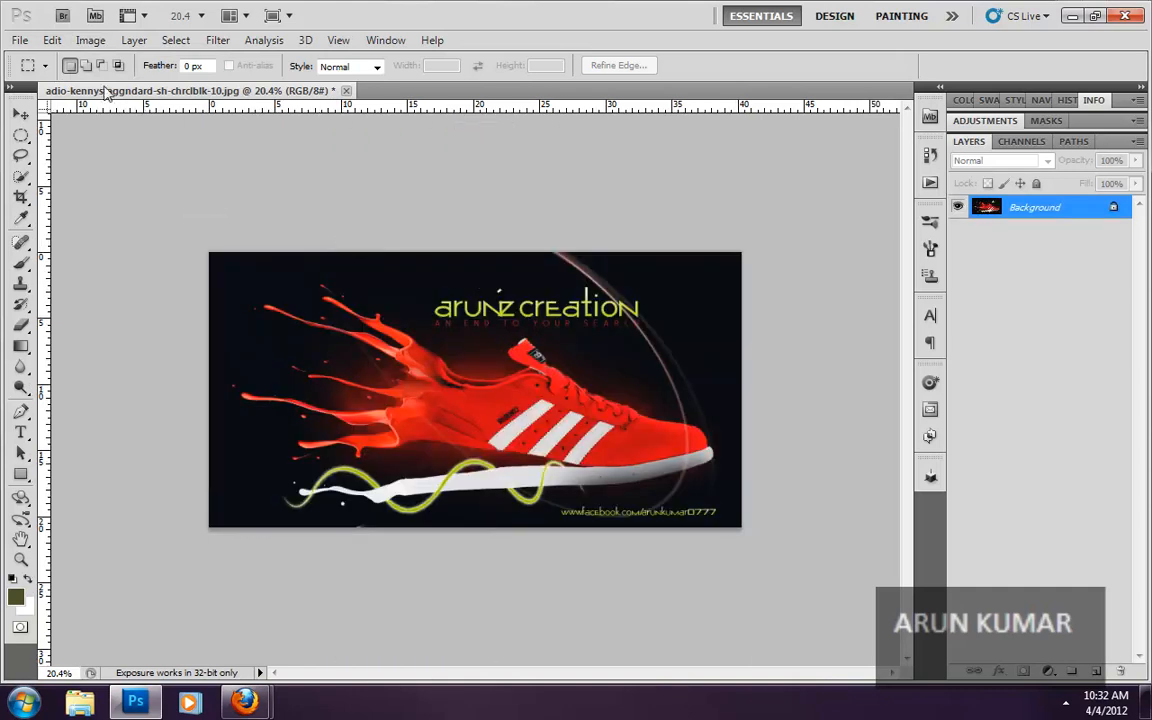
- Rotate the canvas by an arbitrary angle of 45° clockwise, and undo that rotation
key("ctrl+0")
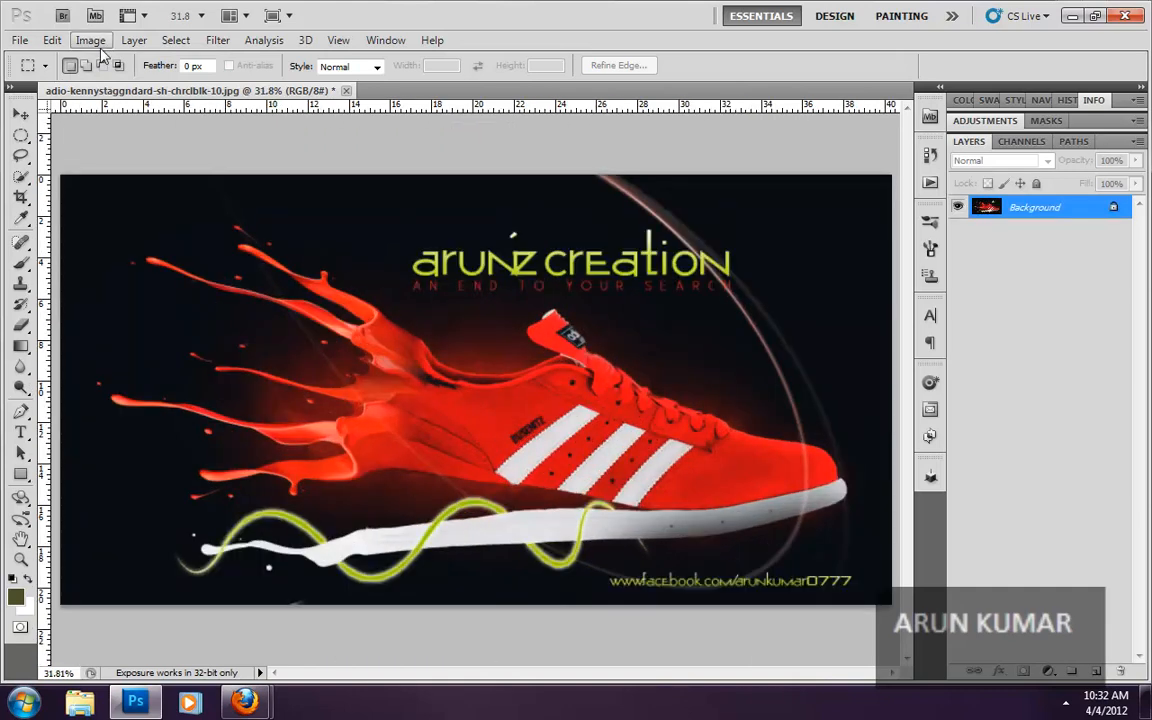
left_click(90, 40)
mouse_move(168, 208)
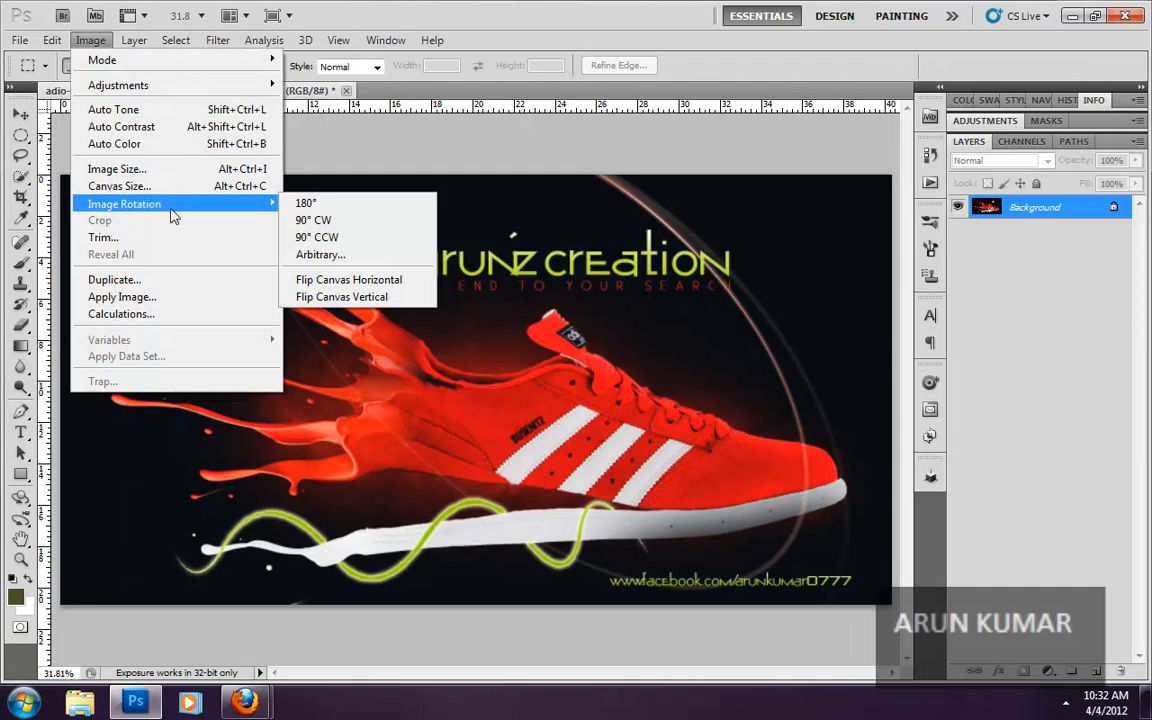
left_click(362, 256)
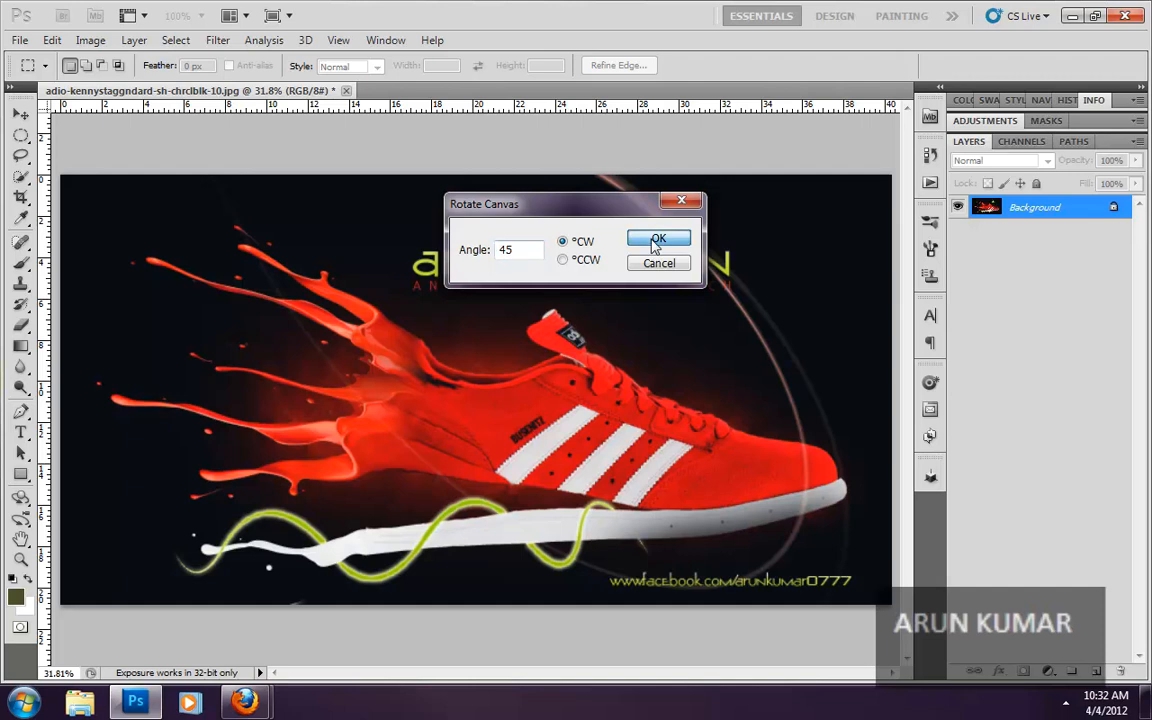
left_click(658, 239)
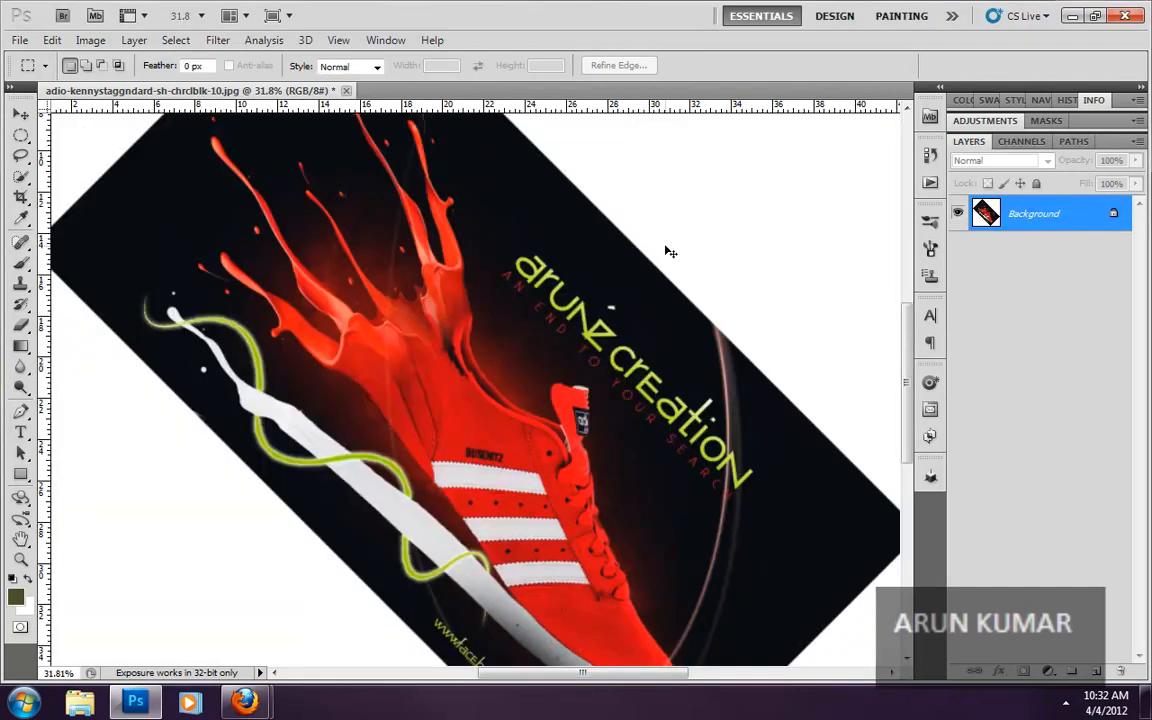
key("ctrl+0")
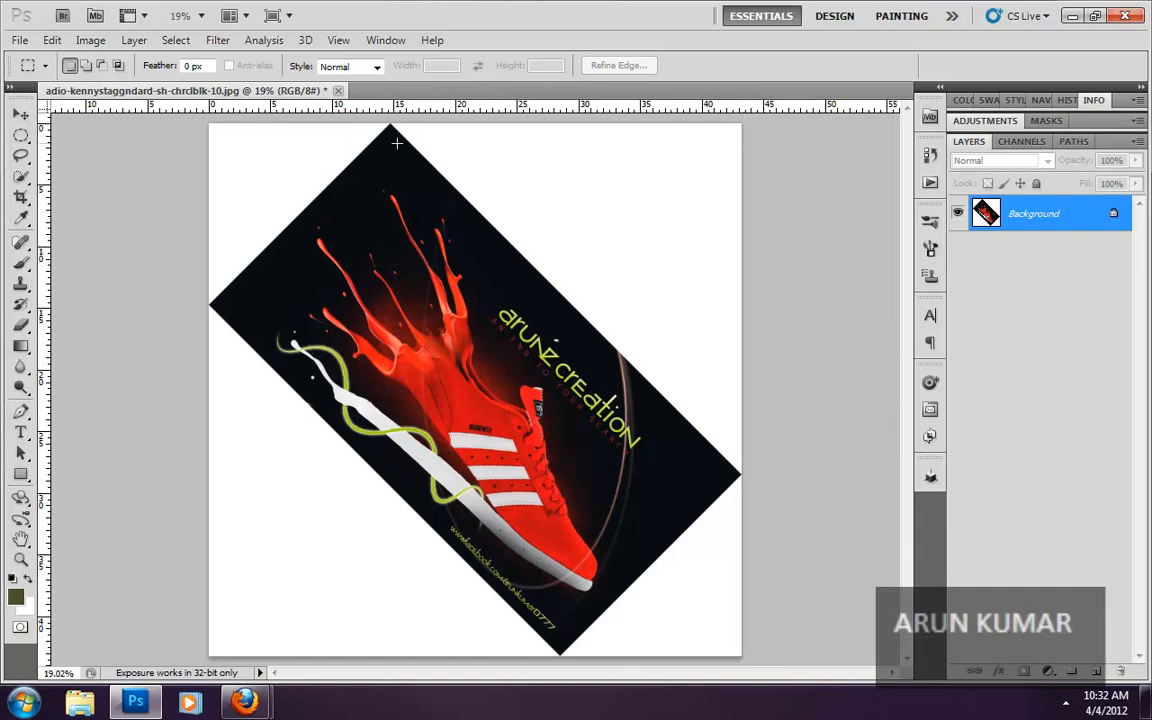
key("ctrl+alt+z")
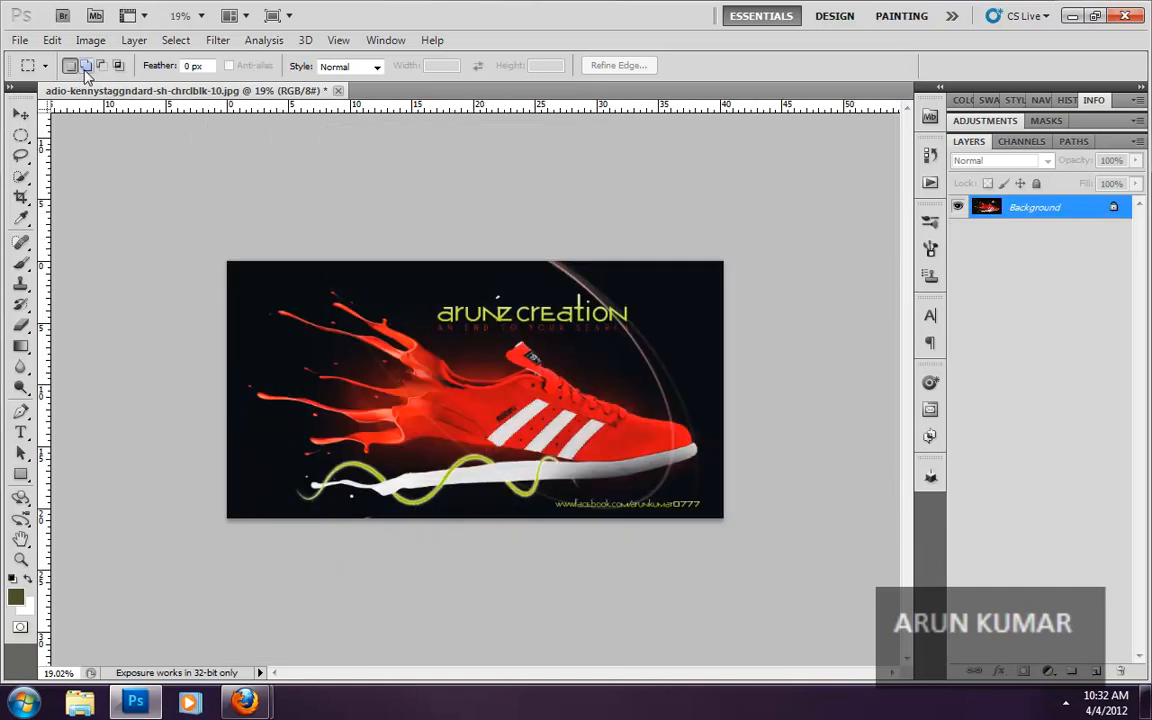
key("ctrl+alt+z")
key("ctrl+0")
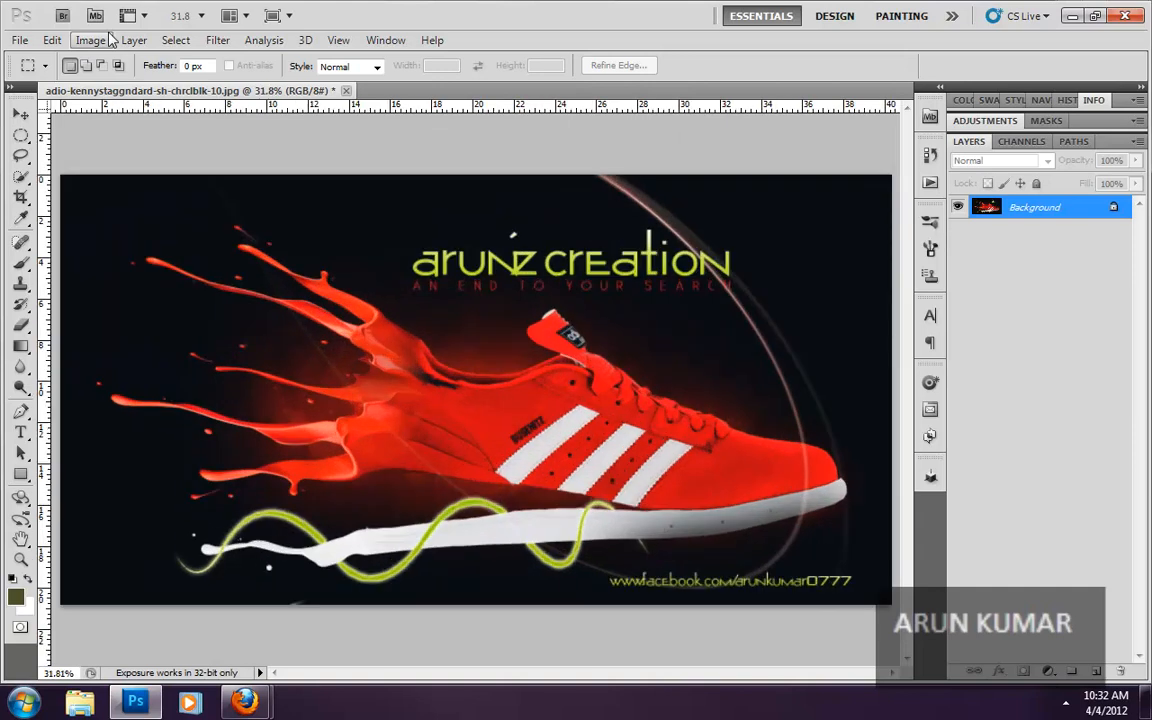
- Flip the whole shoe image's canvas vertically and undo the flip
left_click(90, 40)
mouse_move(137, 212)
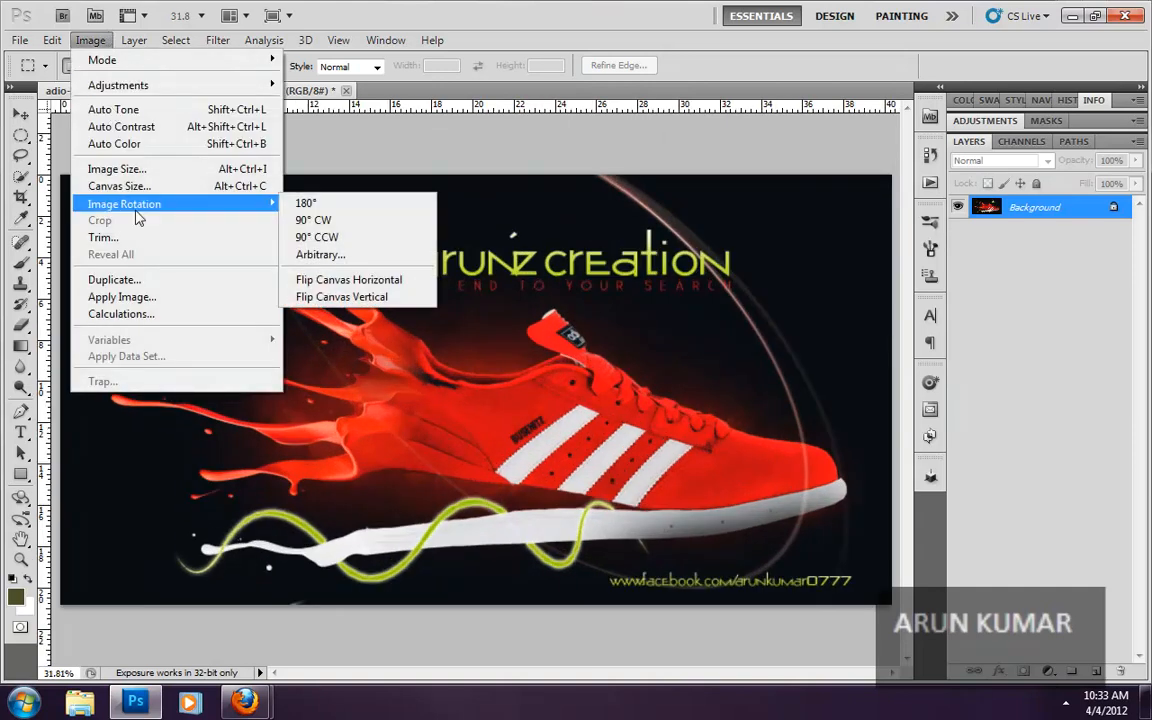
left_click(384, 299)
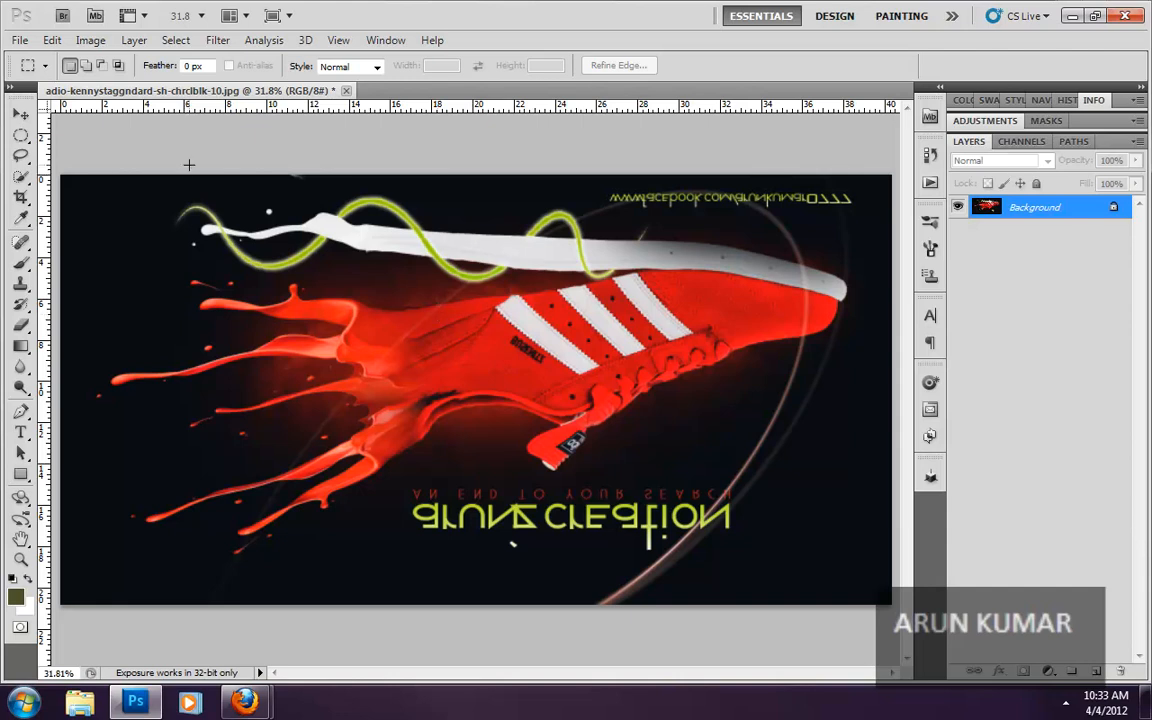
key("ctrl+z")
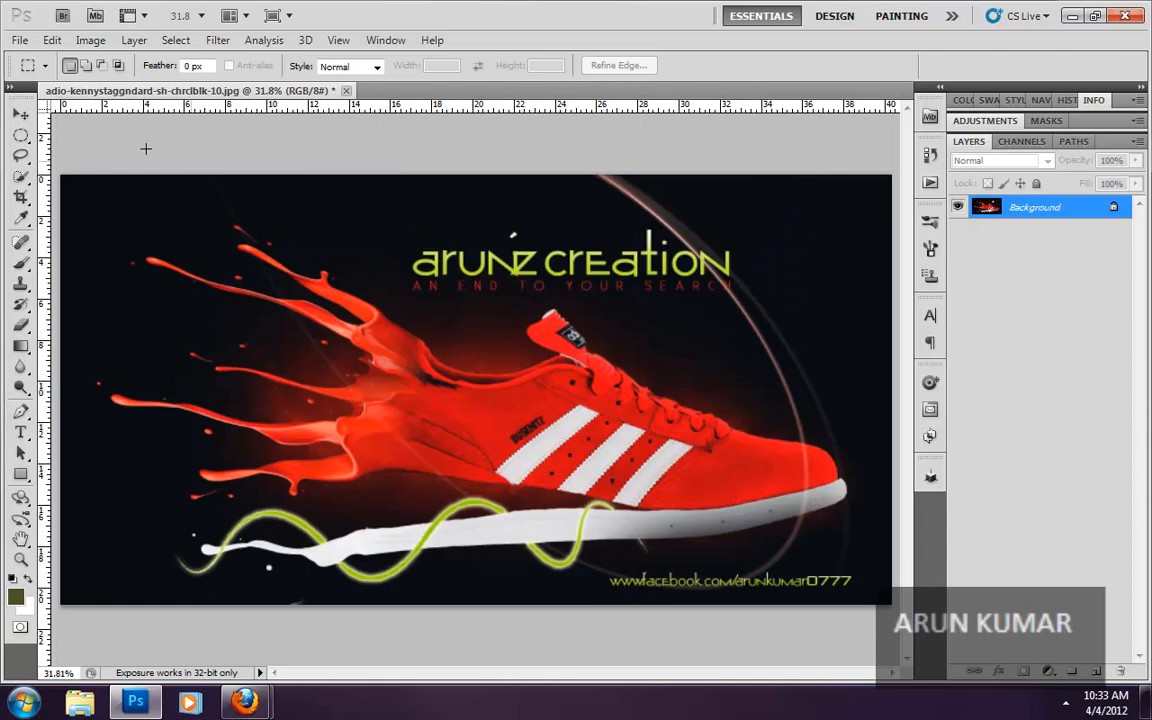
- Rotate the whole shoe image by 180° for comparison with the vertical flip, and undo the rotation
left_click(90, 40)
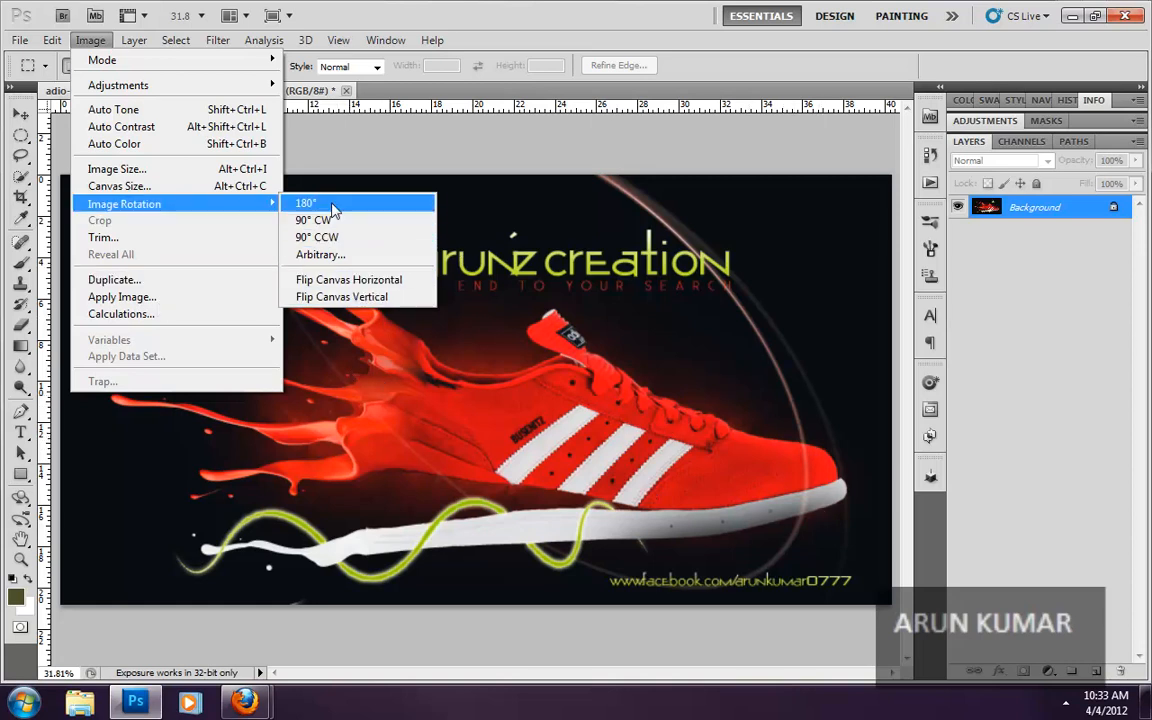
left_click(306, 203)
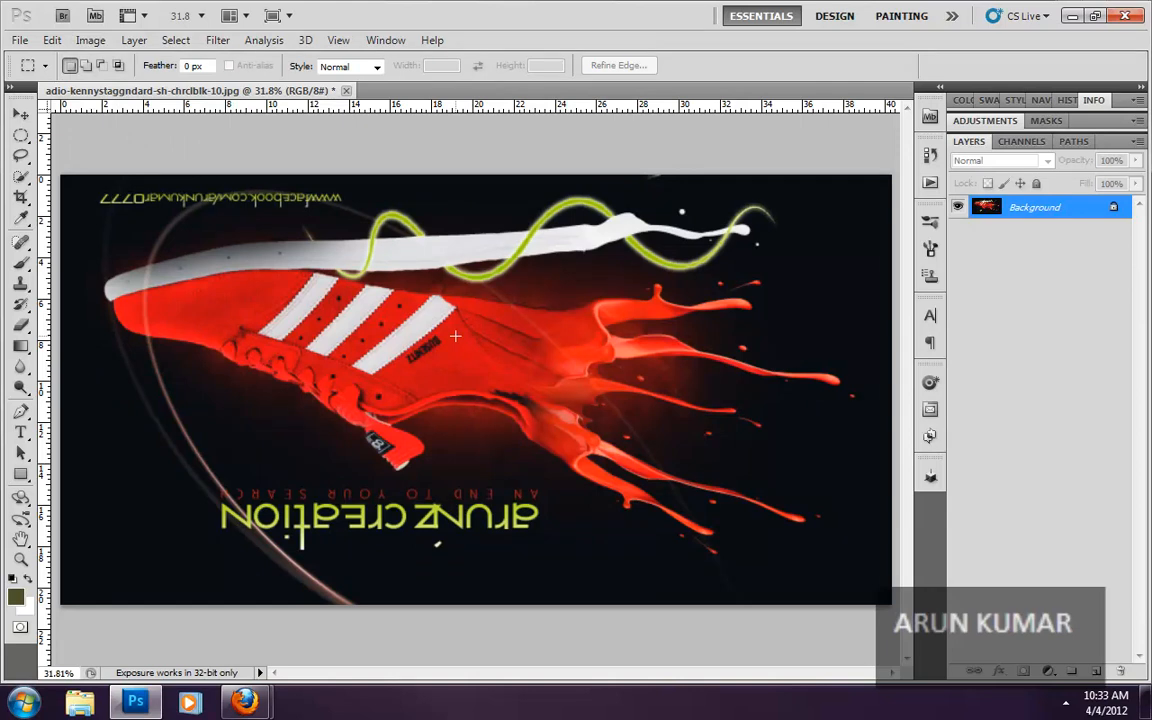
key("ctrl+z")
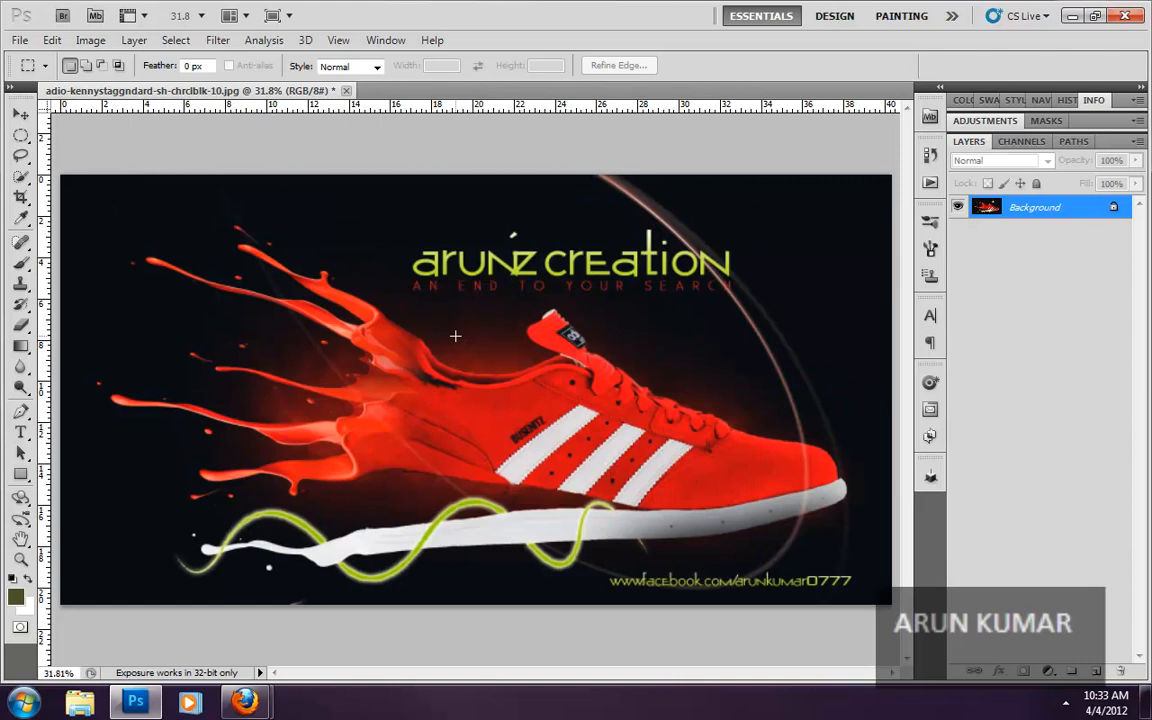
- Flip the shoe canvas vertically again for comparison with the 180° rotation, and undo the flip
left_click(80, 41)
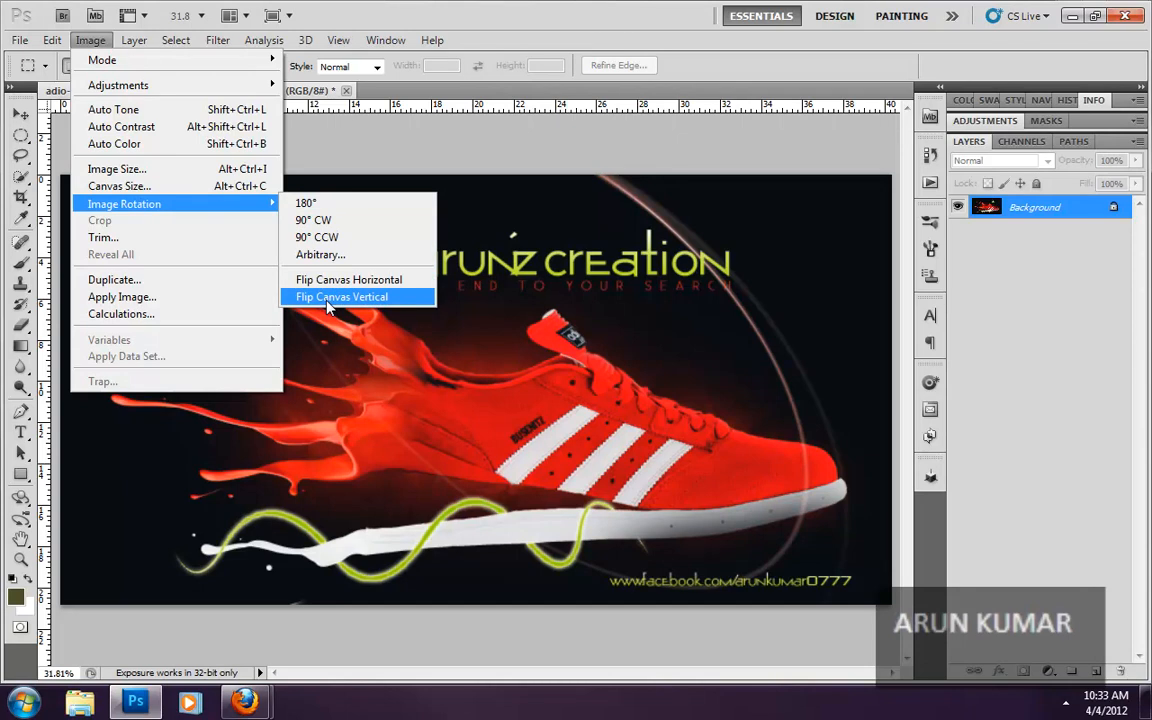
left_click(328, 297)
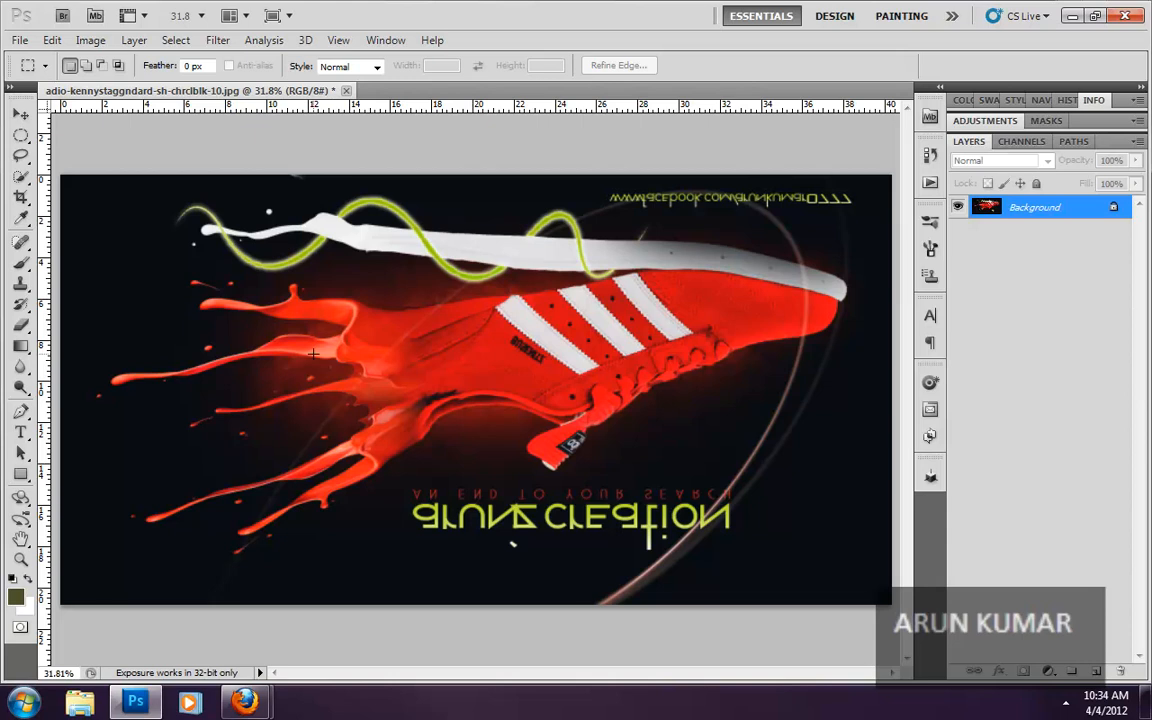
key("ctrl+z")
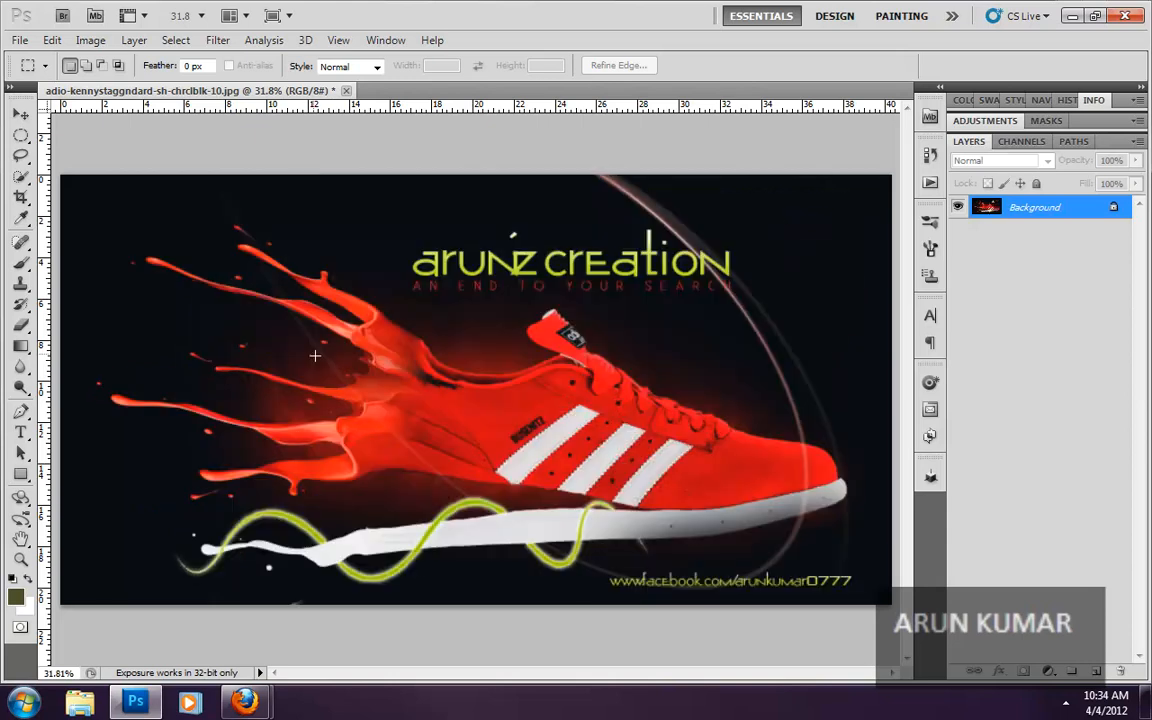
- Flip the whole shoe image's canvas horizontally and undo the flip
left_click(89, 40)
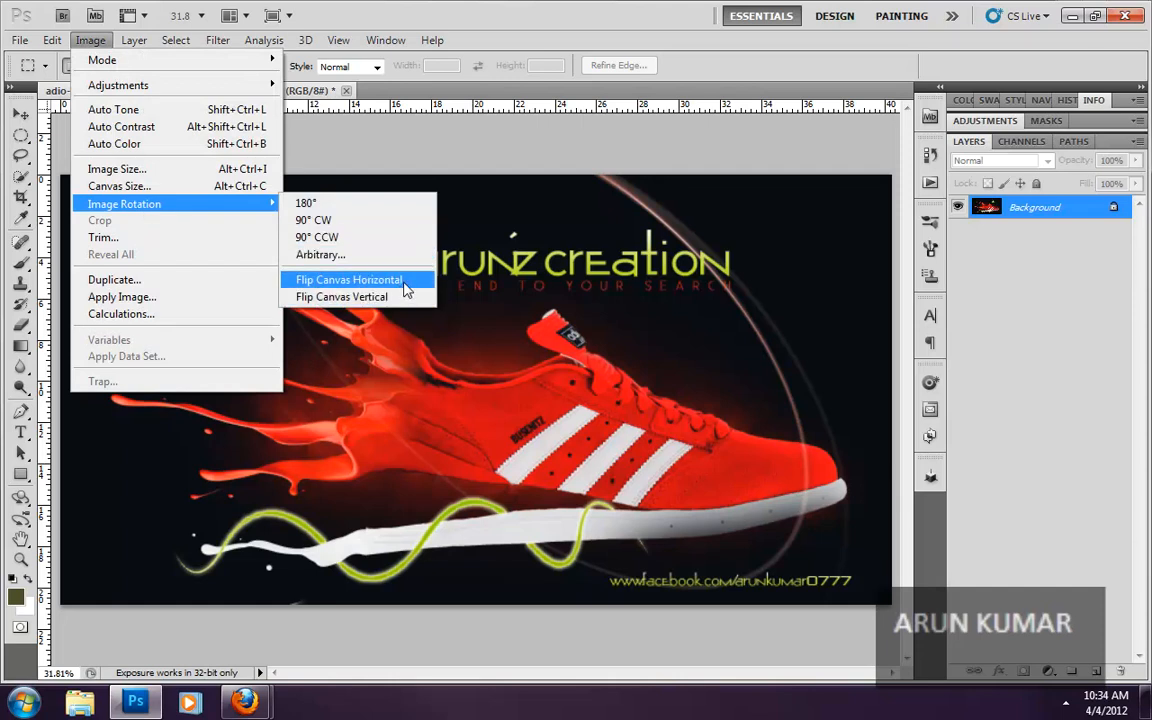
left_click(406, 285)
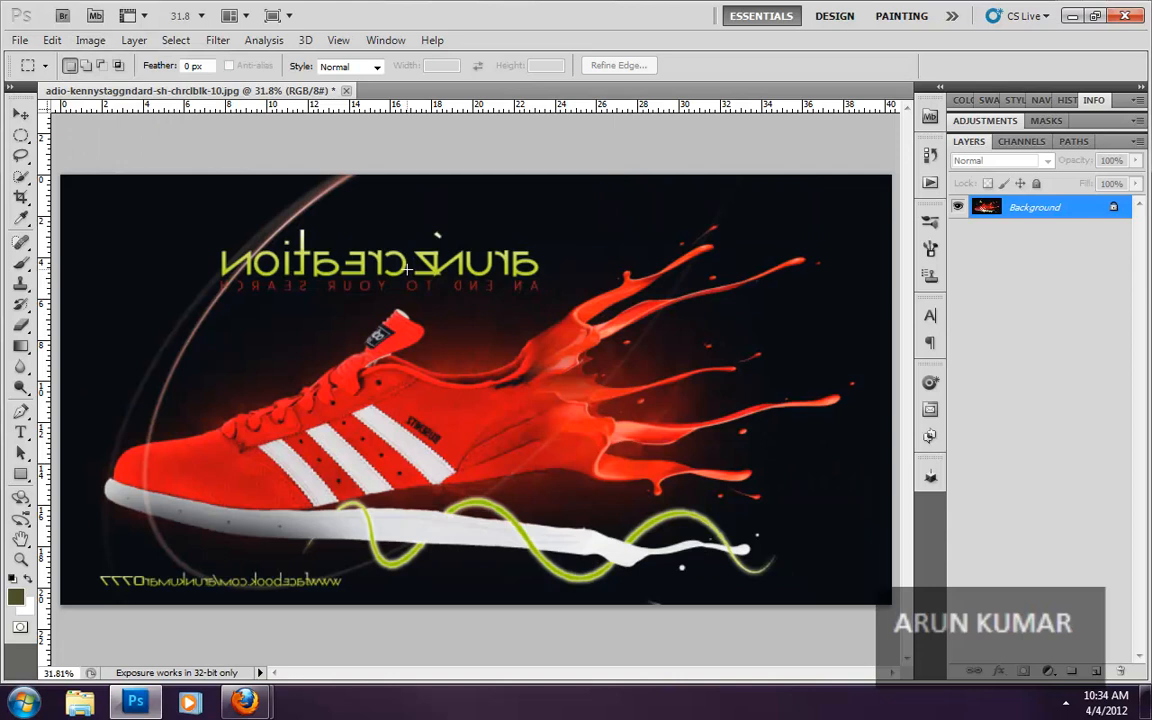
key("ctrl+z")
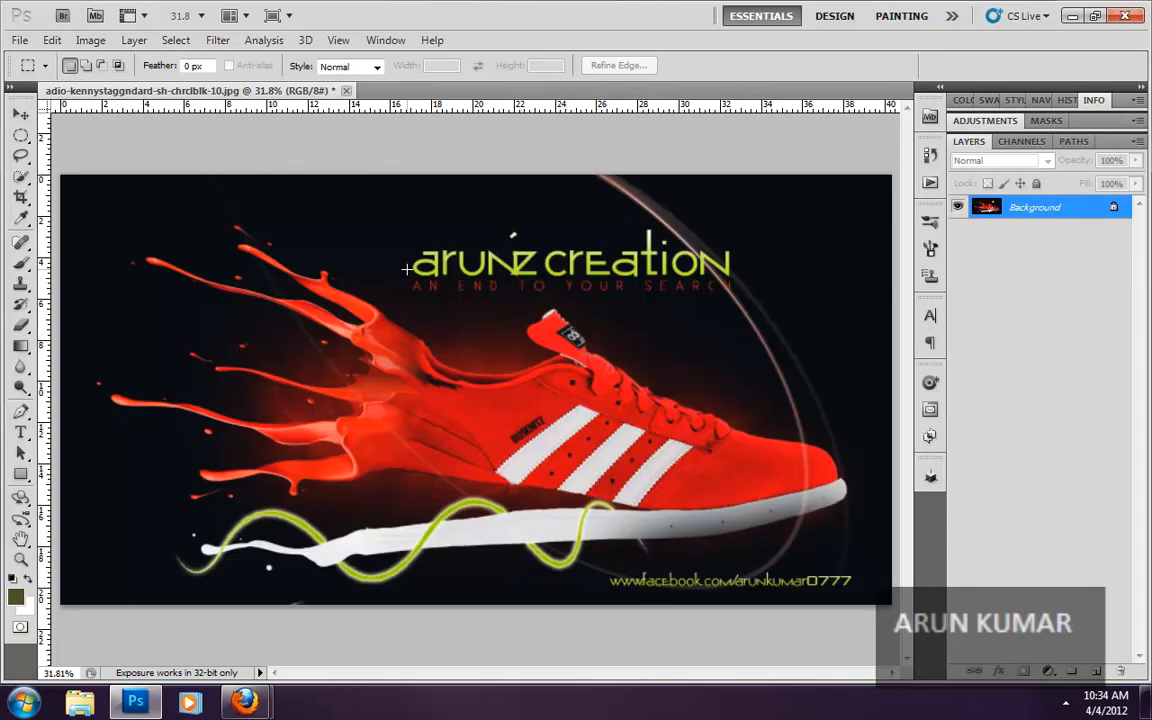